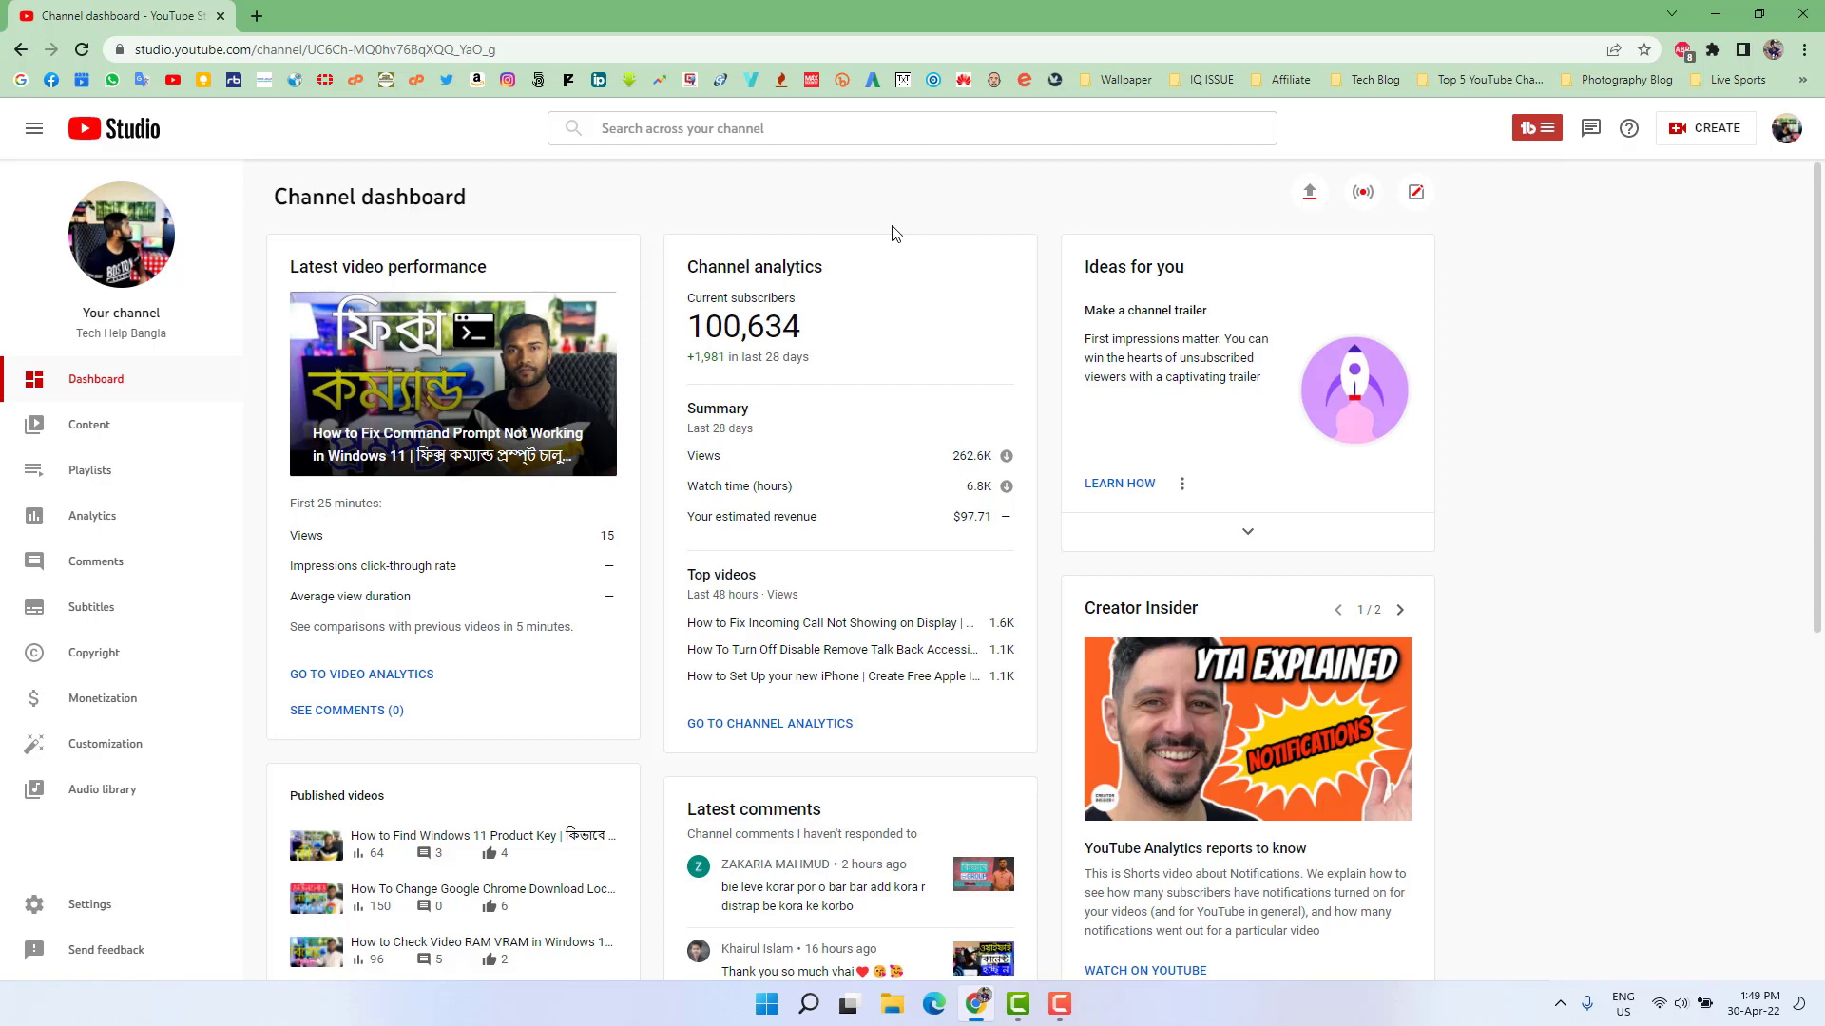
click(1589, 133)
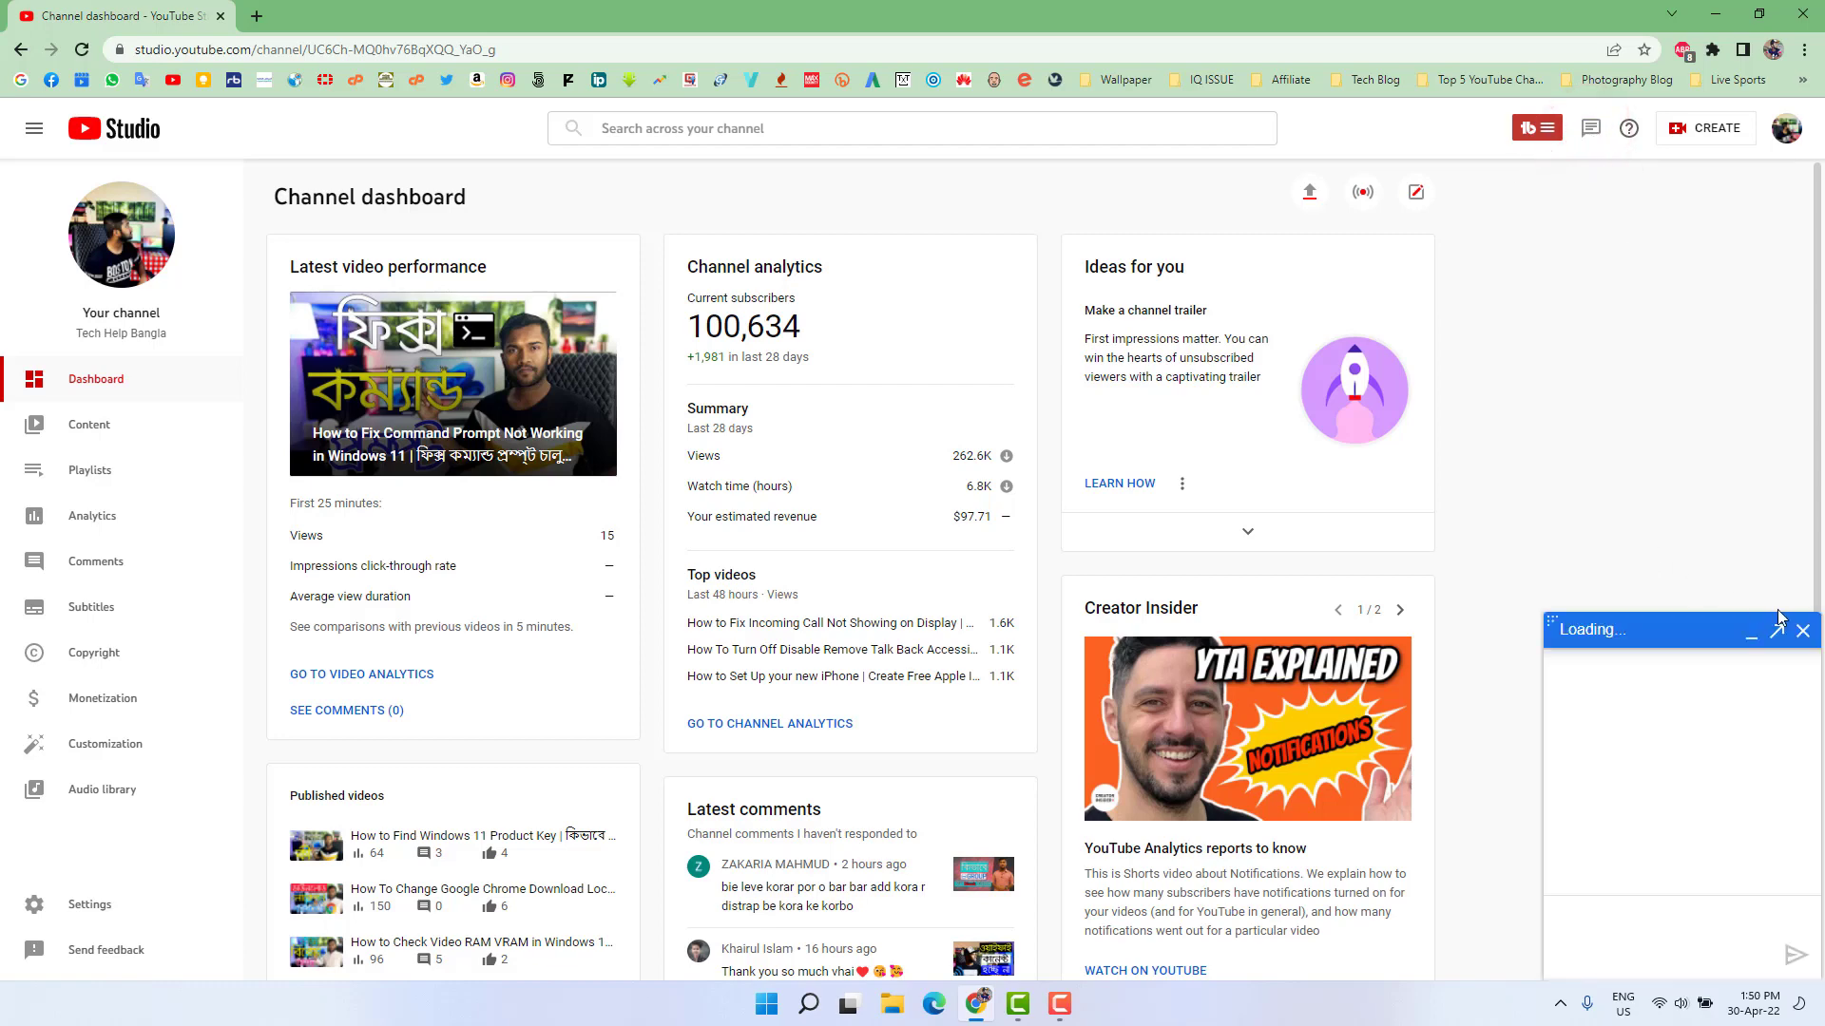
click(1802, 634)
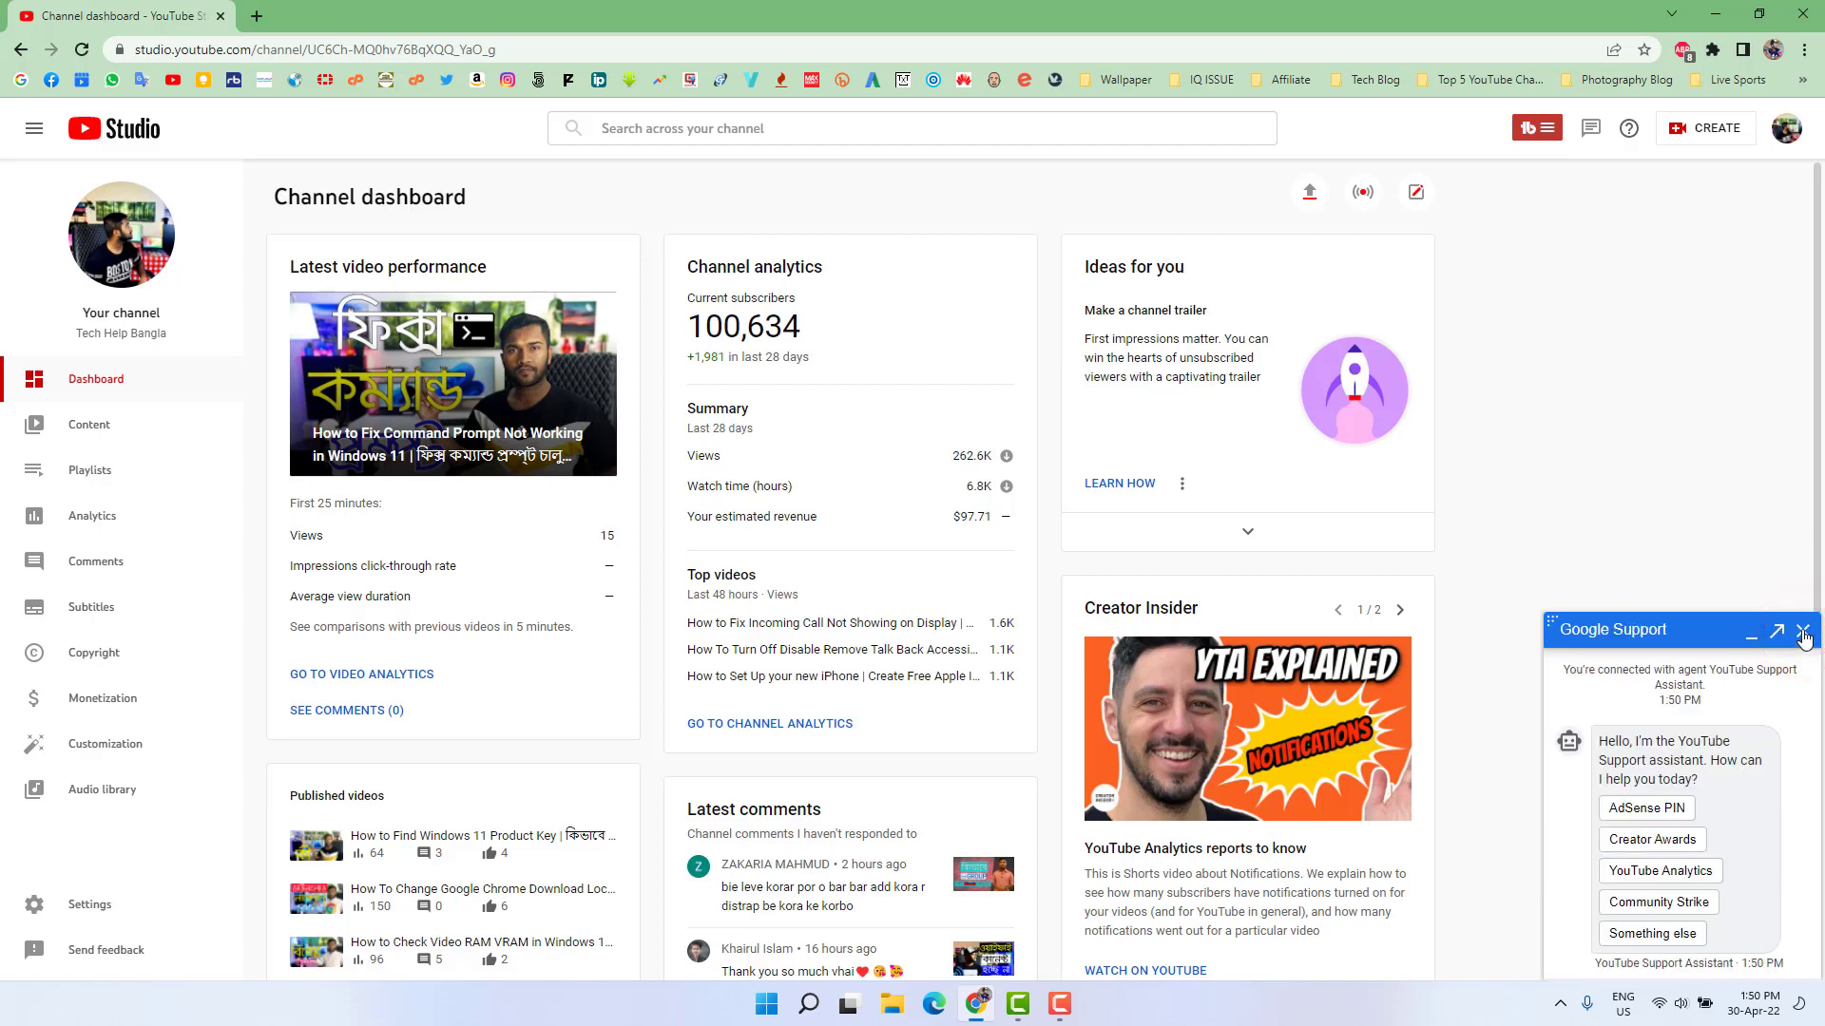
click(1803, 634)
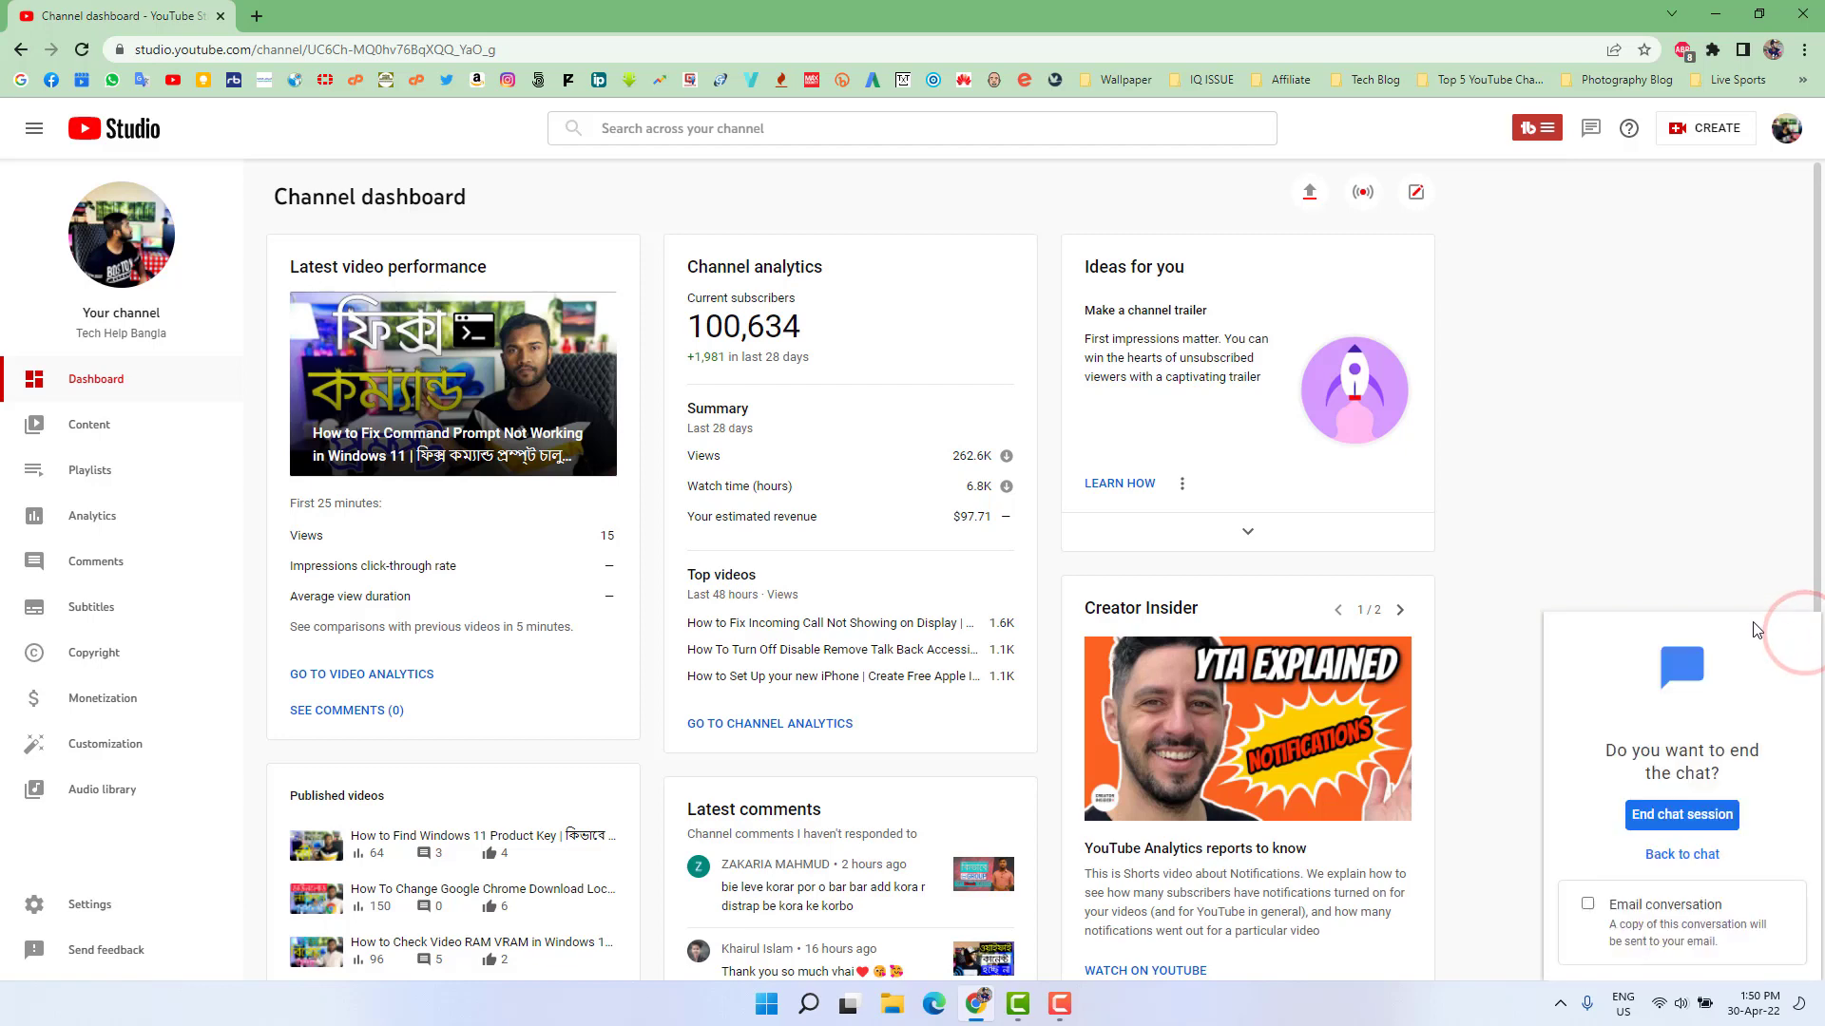
click(1695, 538)
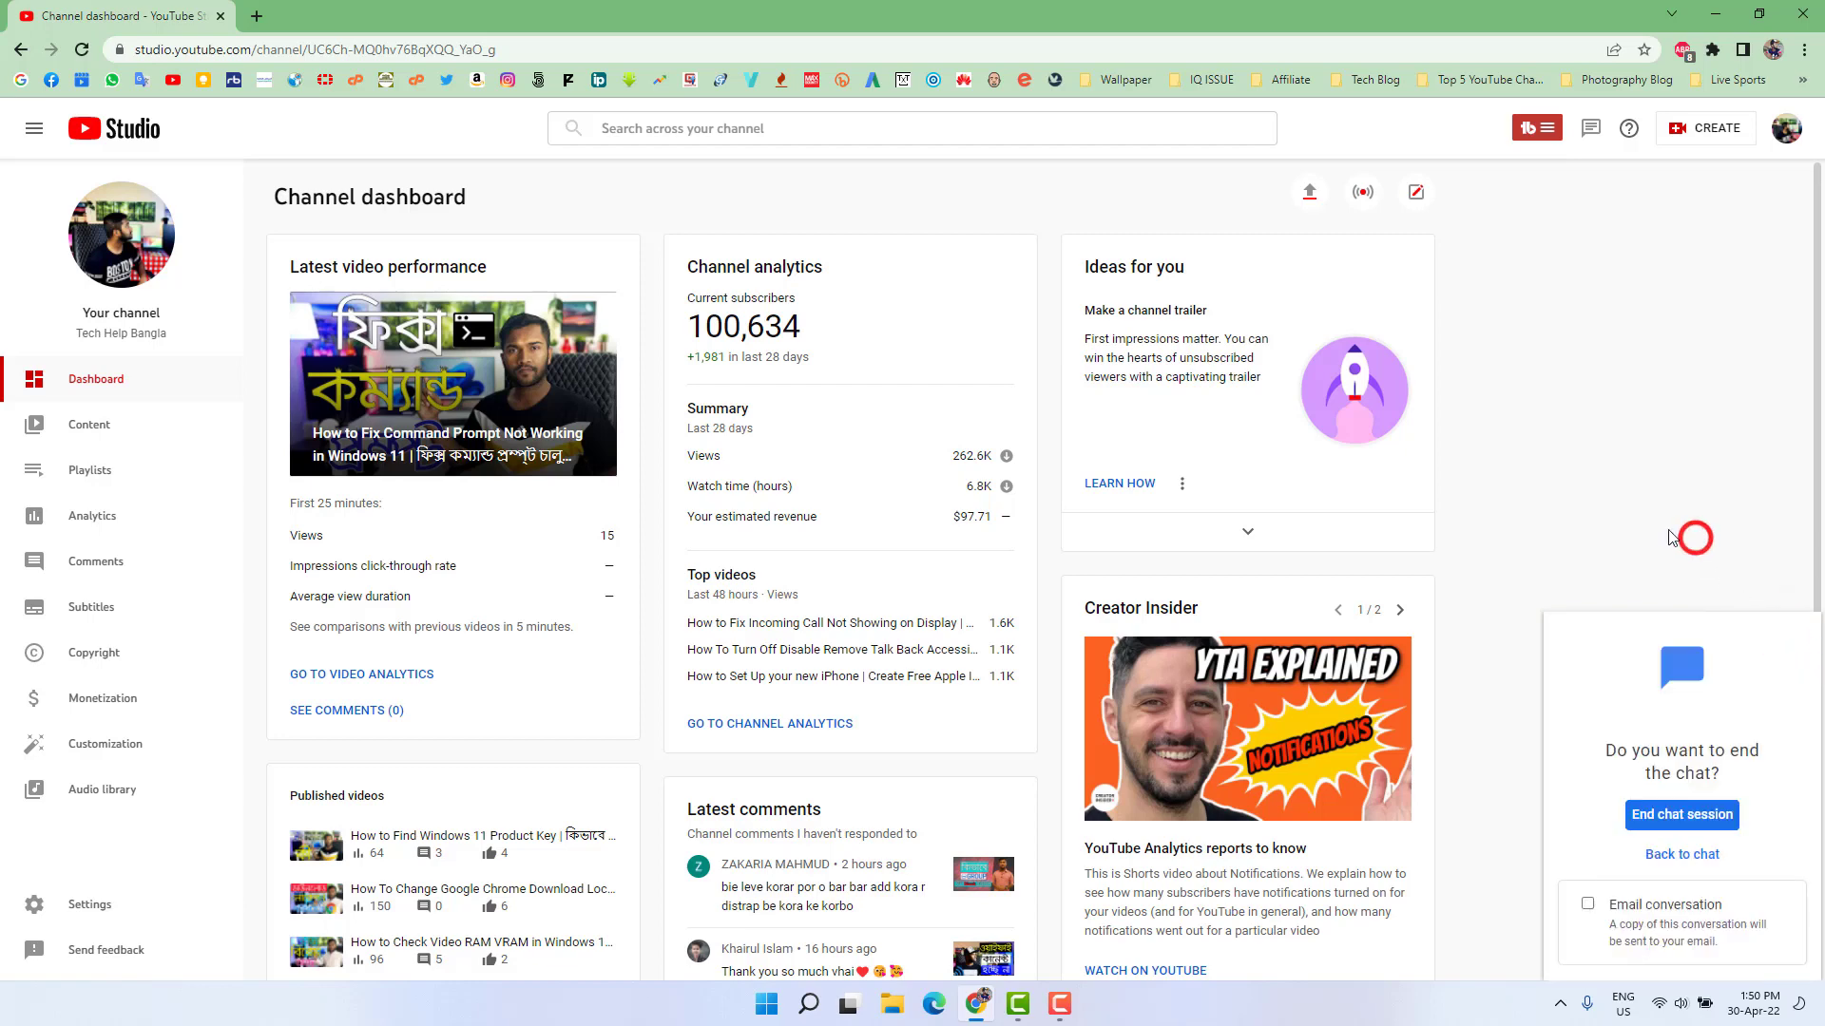
click(1613, 543)
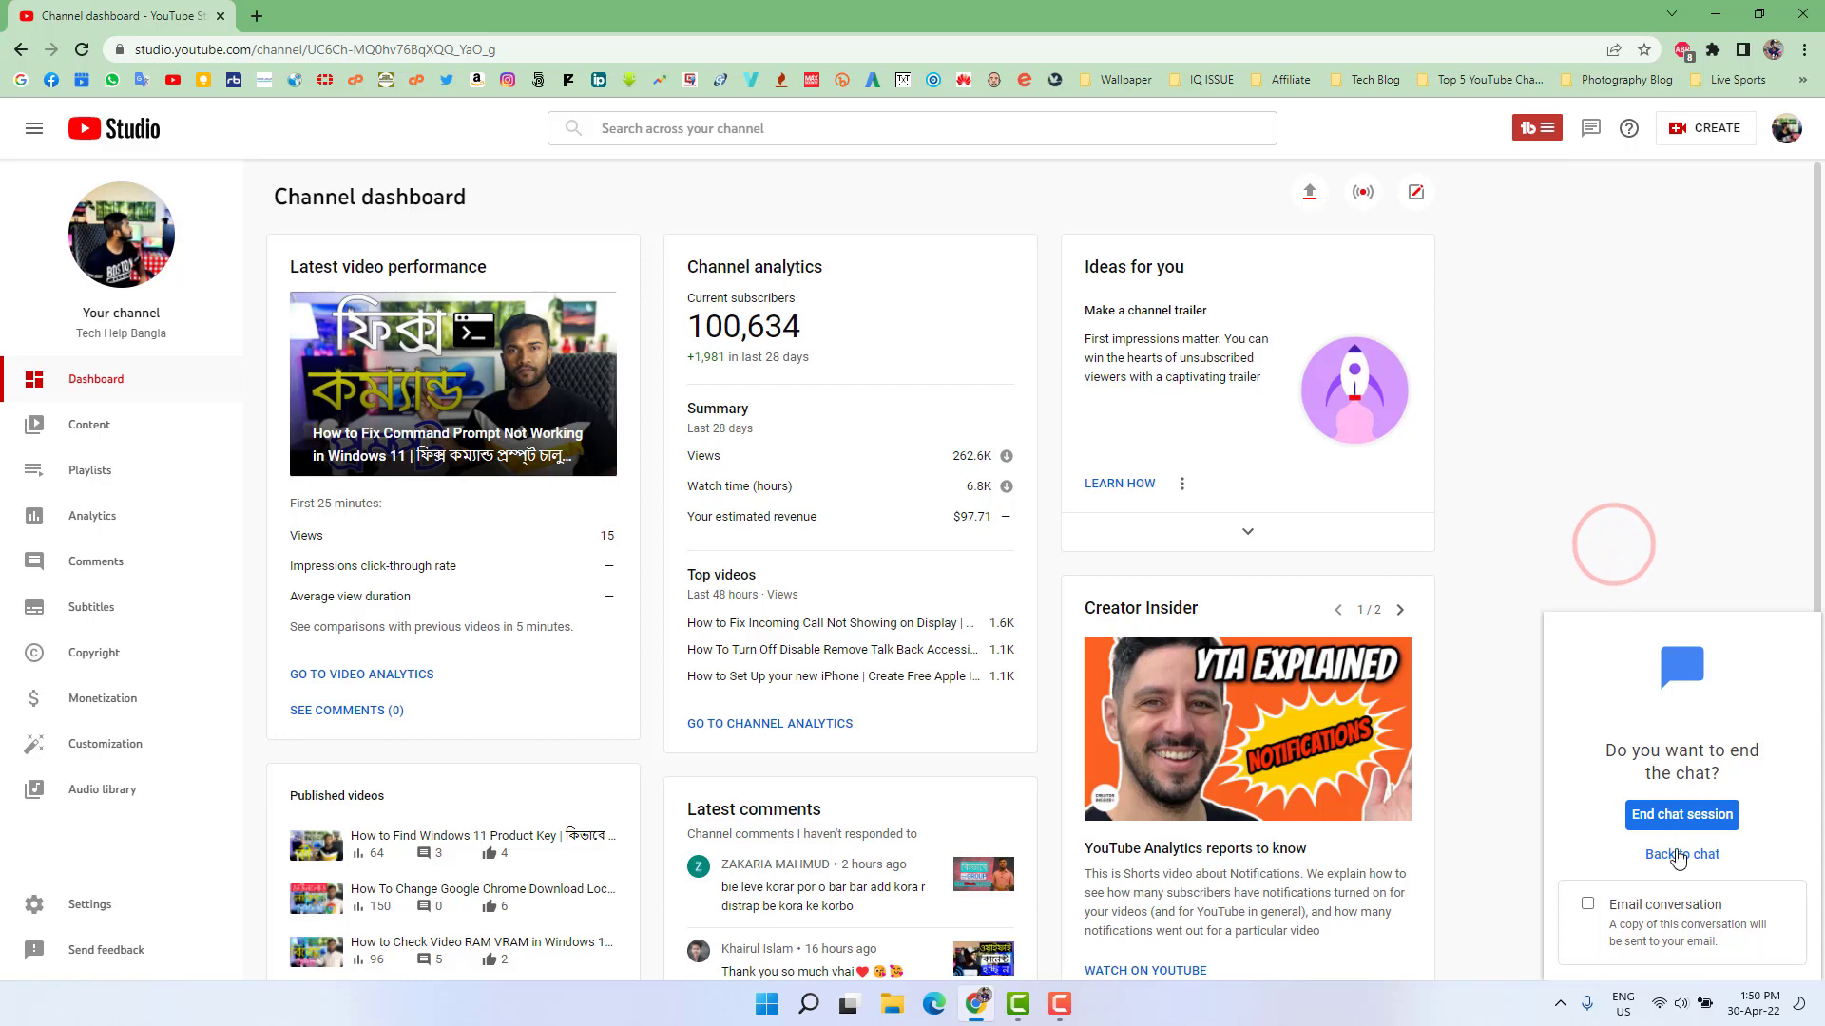
click(1680, 815)
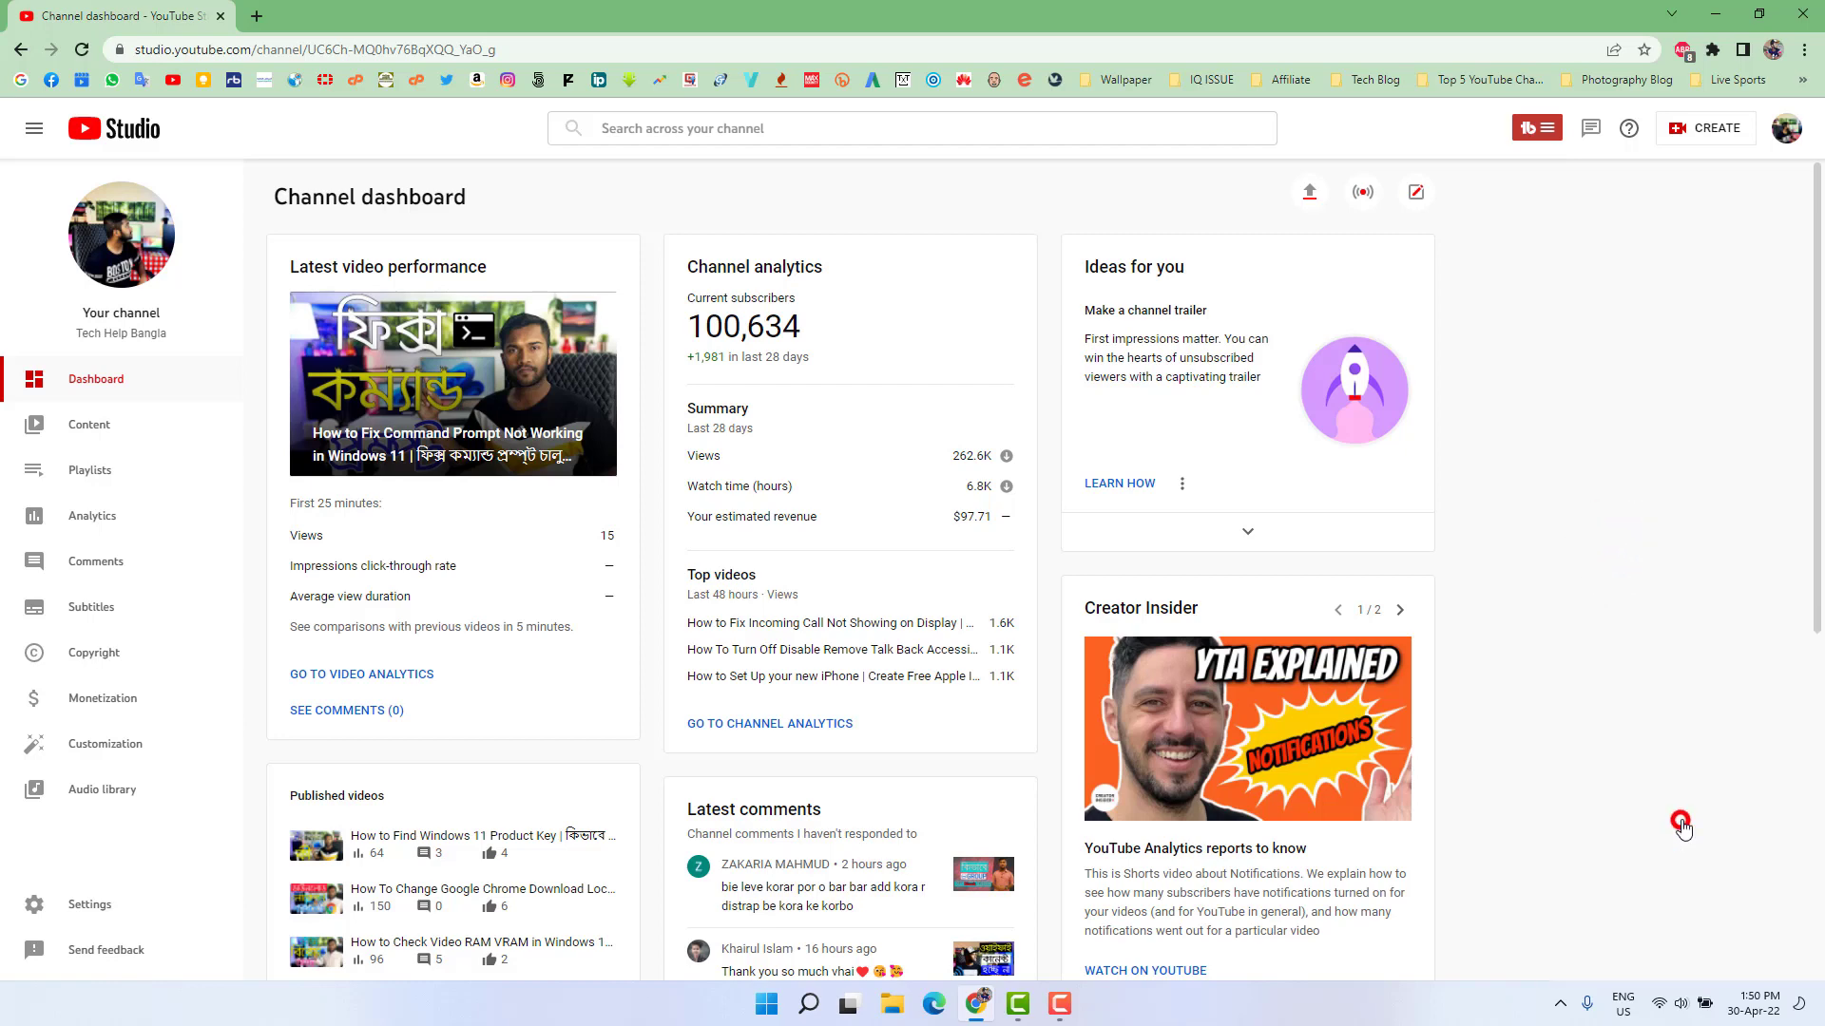
click(1636, 471)
click(254, 16)
- Open the 'Redeem your YouTube Creator Award' email in Gmail and scroll down to its redemption steps
click(1629, 130)
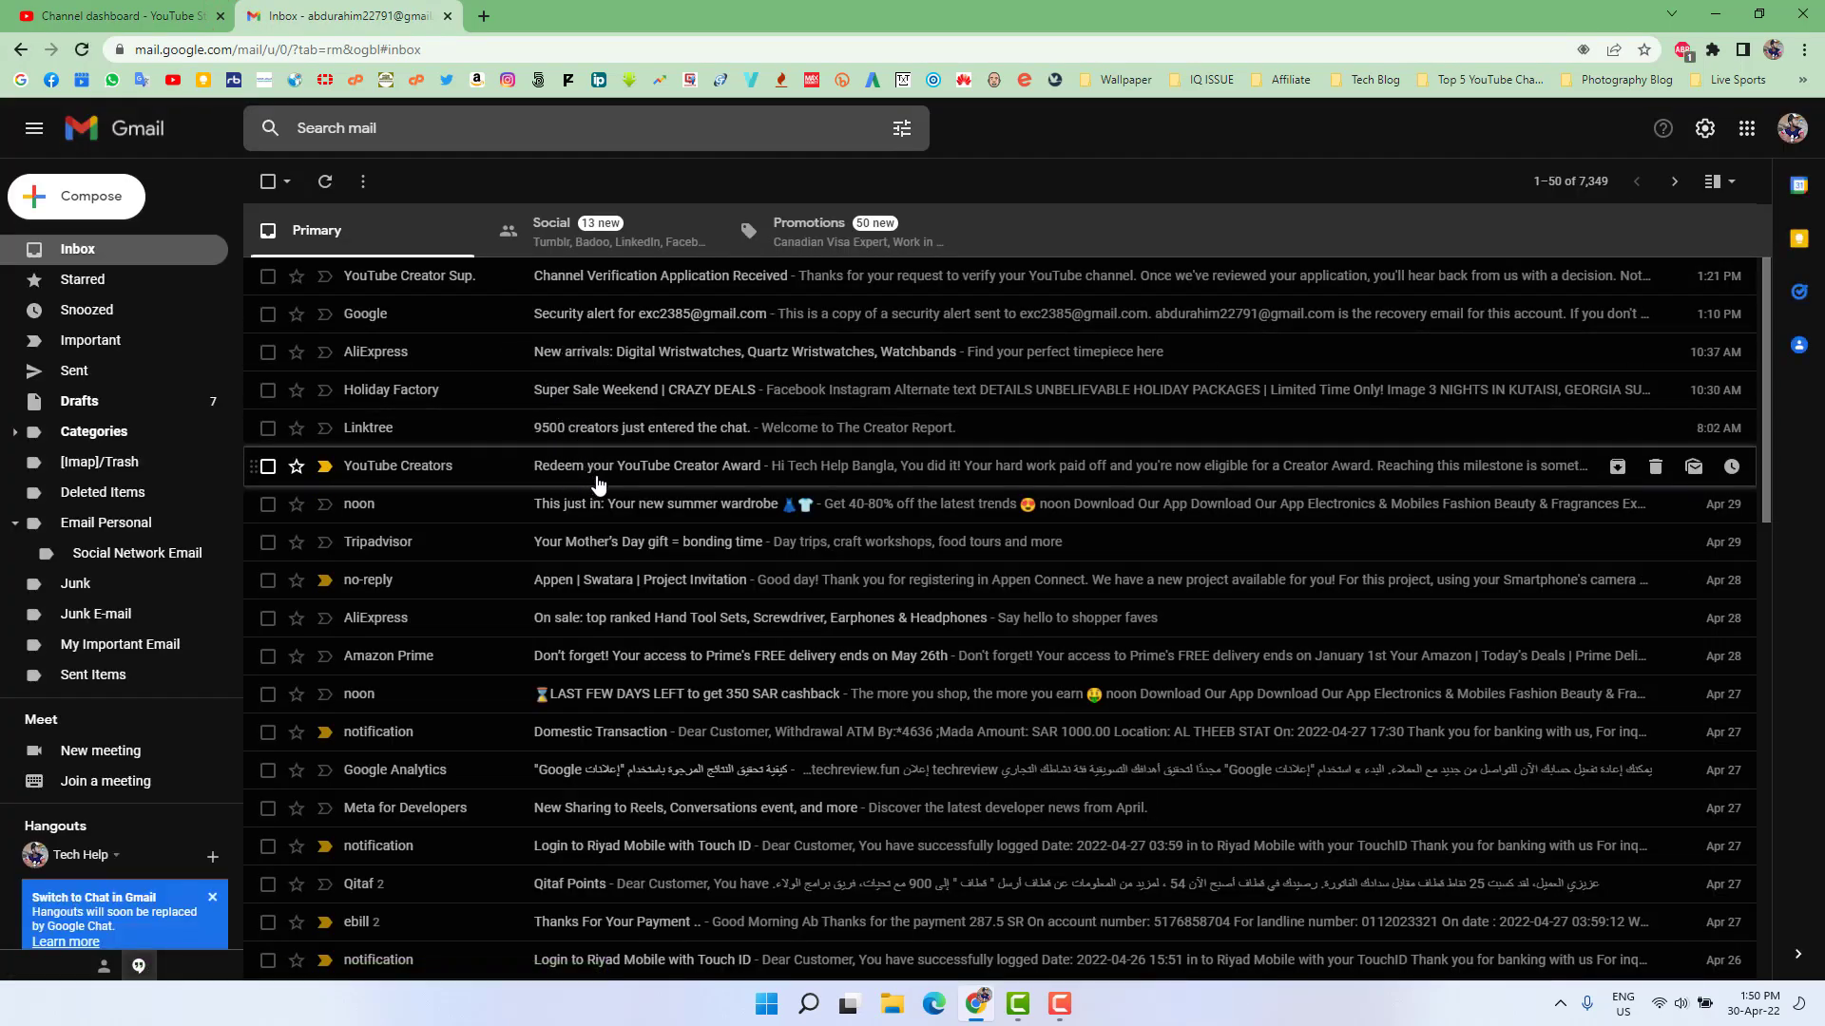
click(721, 472)
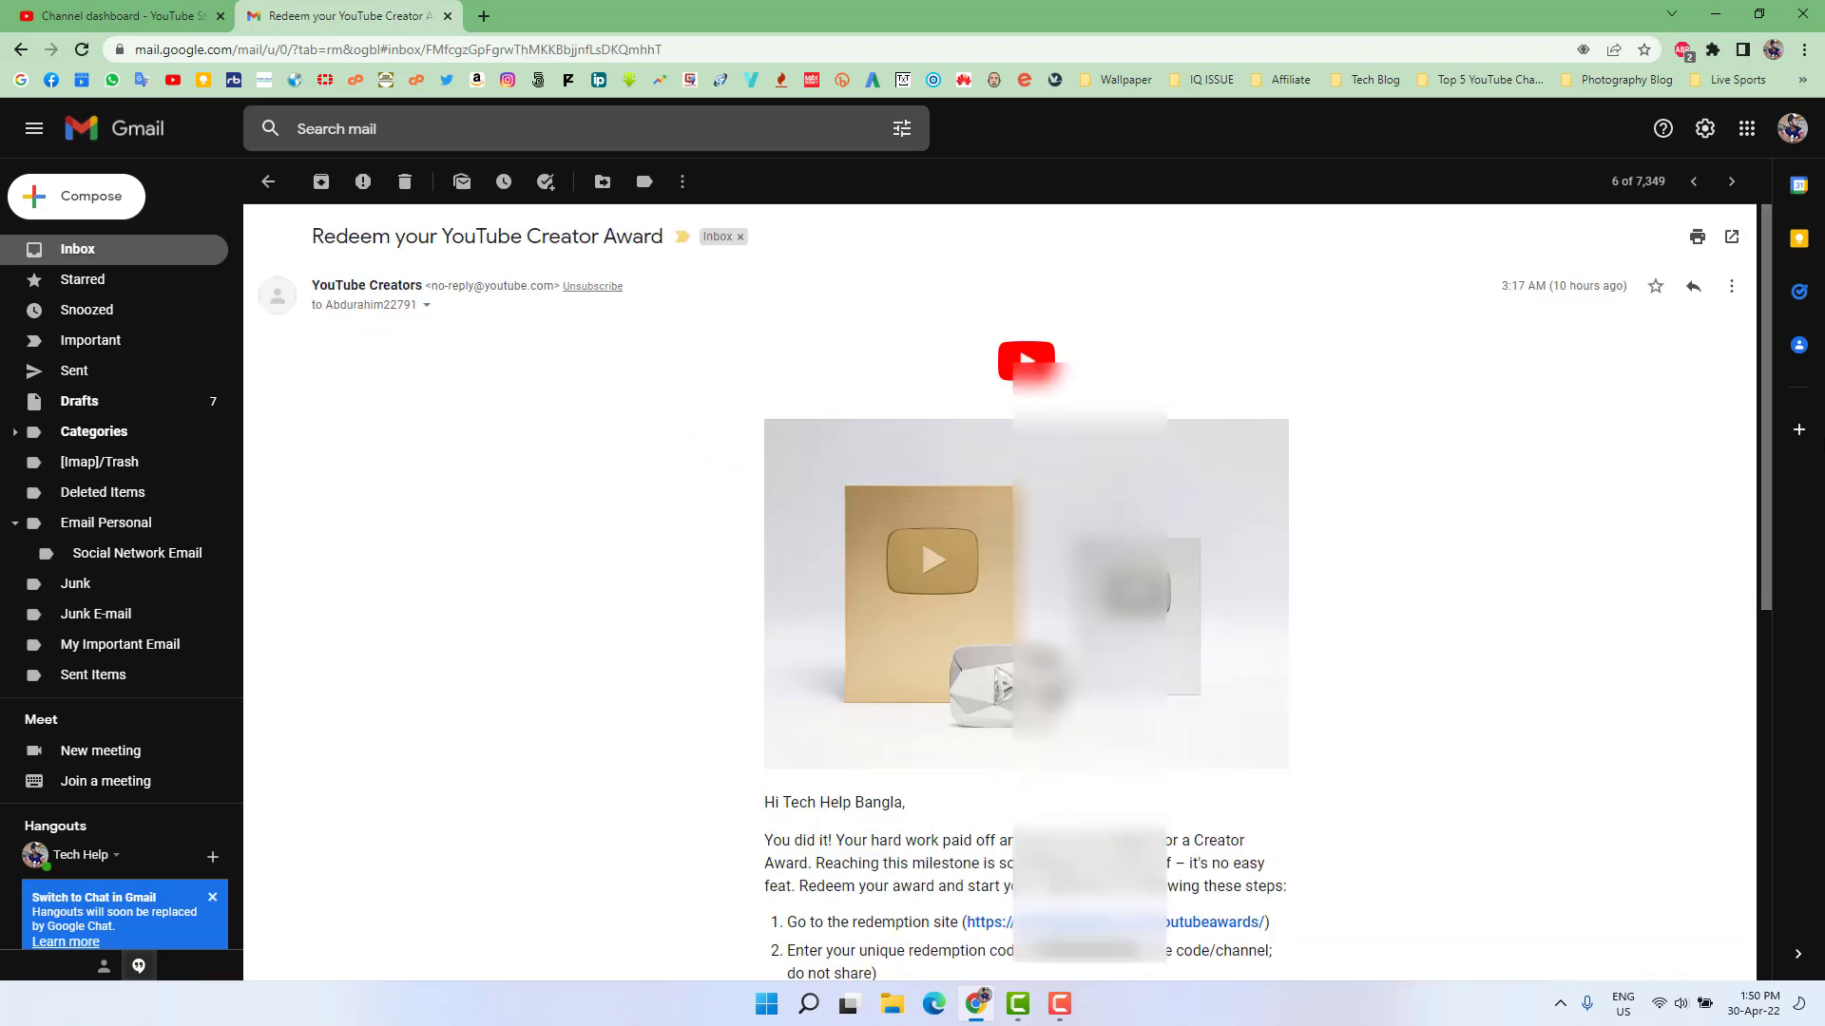
click(1771, 492)
drag(1771, 589, 1758, 809)
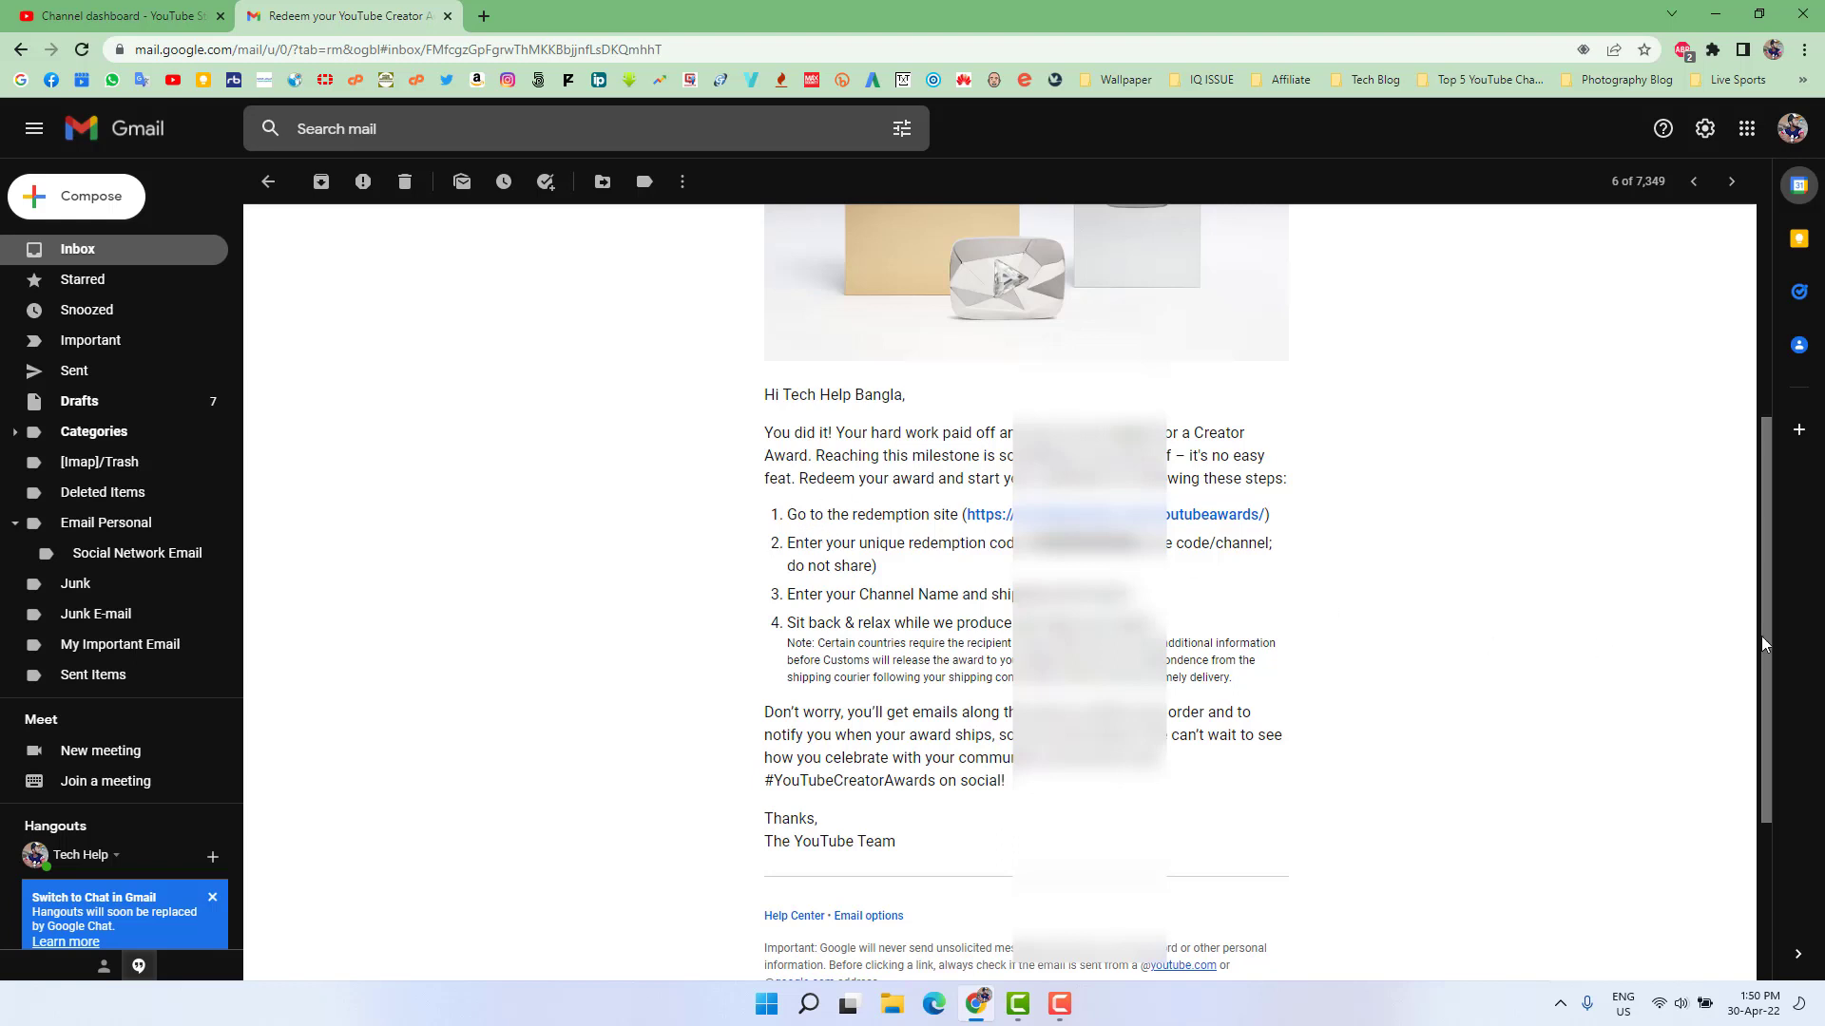
mouse_move(1757, 615)
mouse_down()
mouse_move(1765, 395)
mouse_move(1787, 634)
mouse_up()
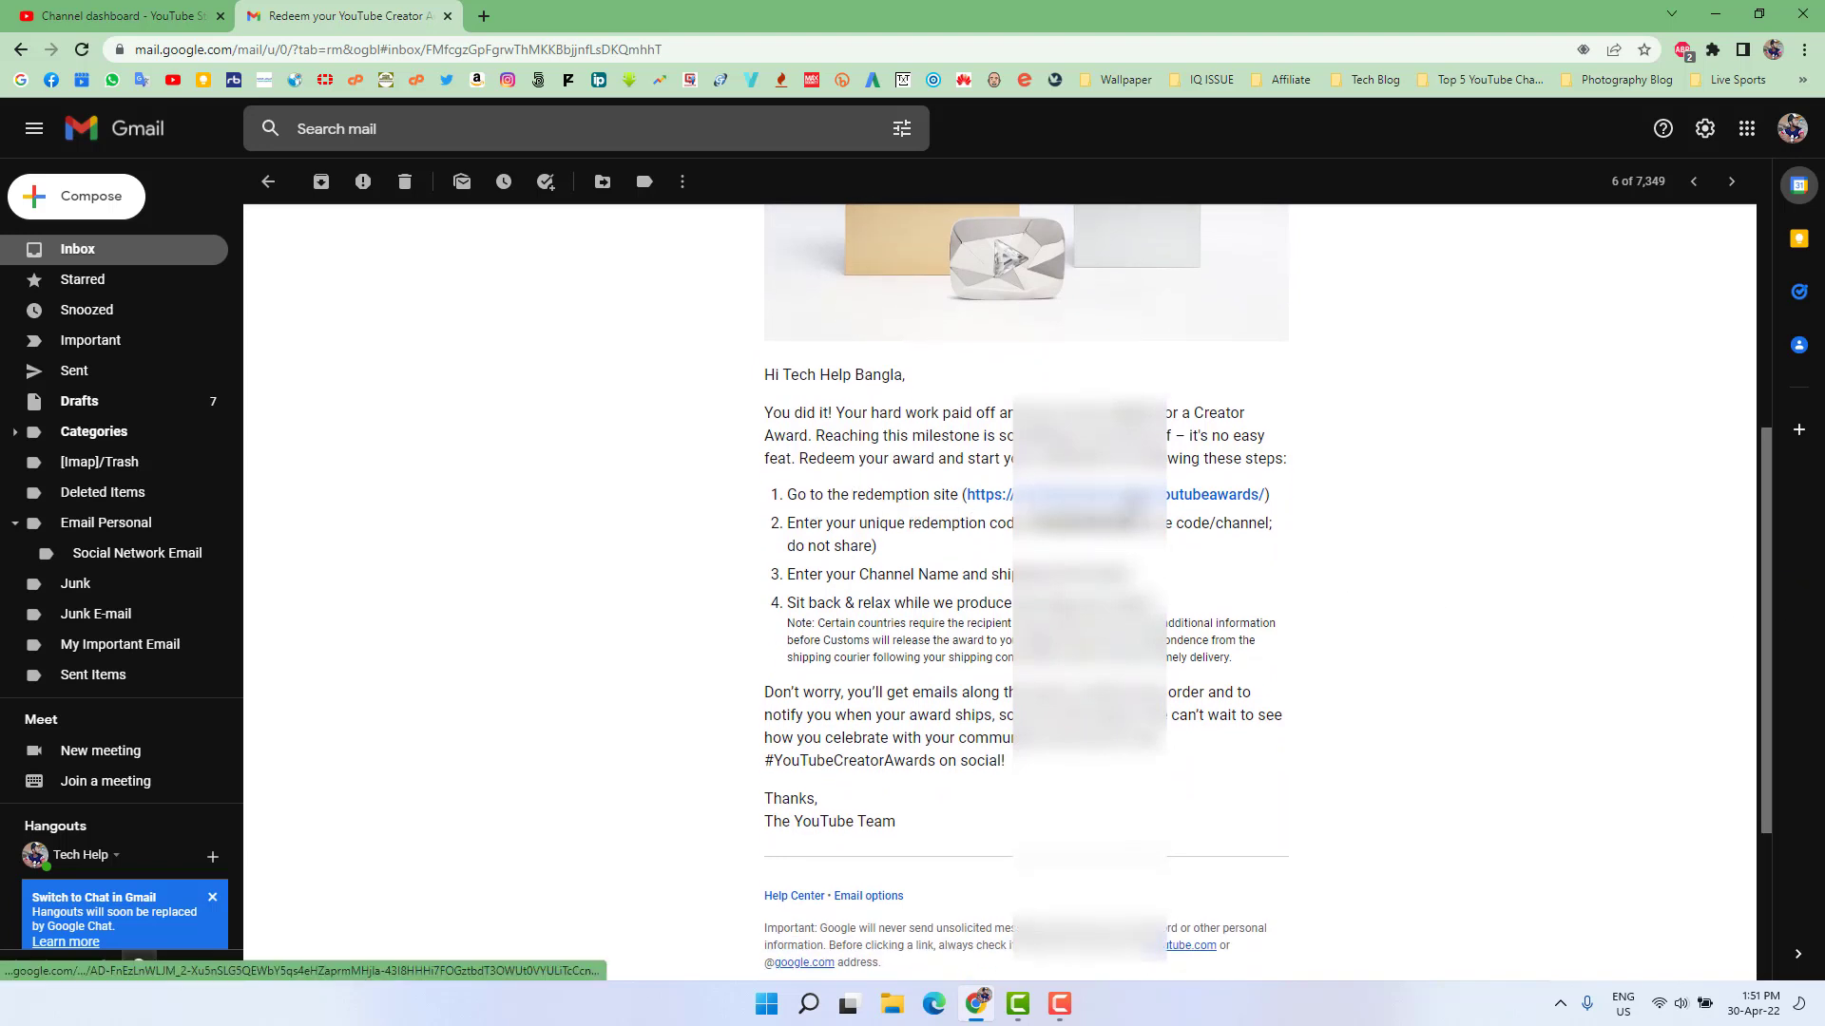
- Open the award redemption site from the email, then select the redemption code in the email
click(1127, 495)
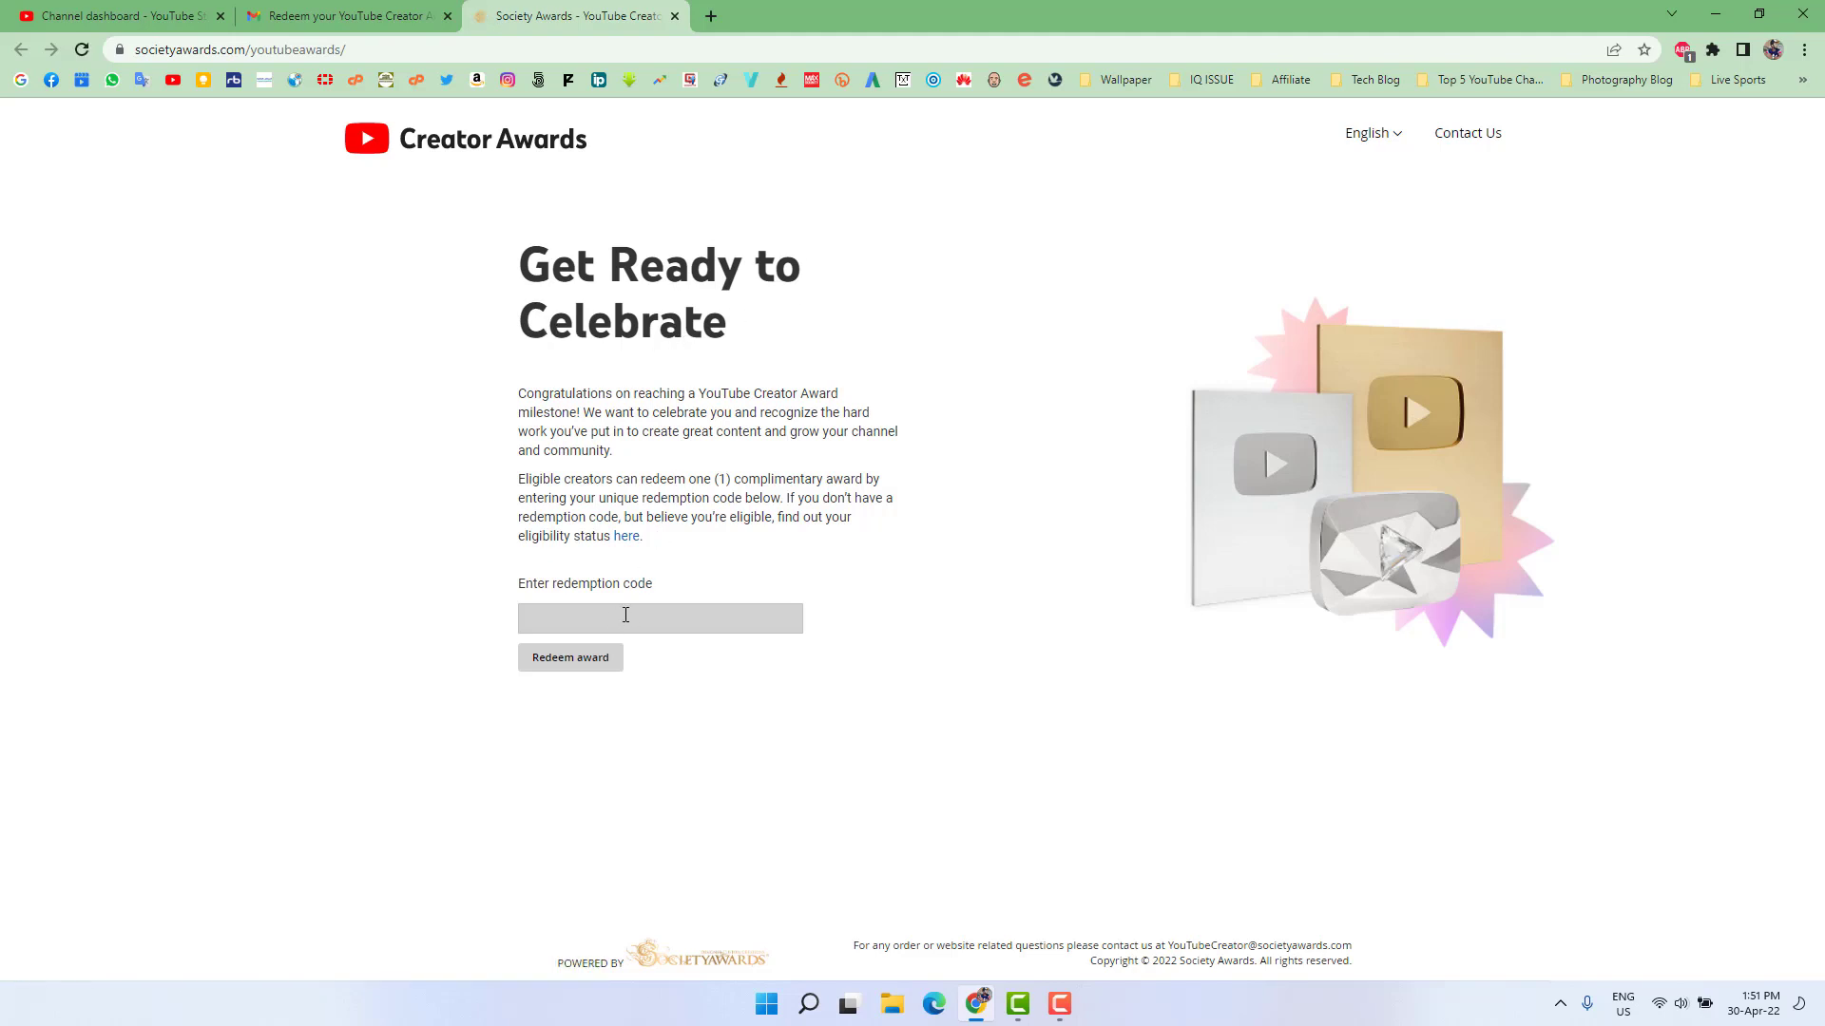
click(306, 15)
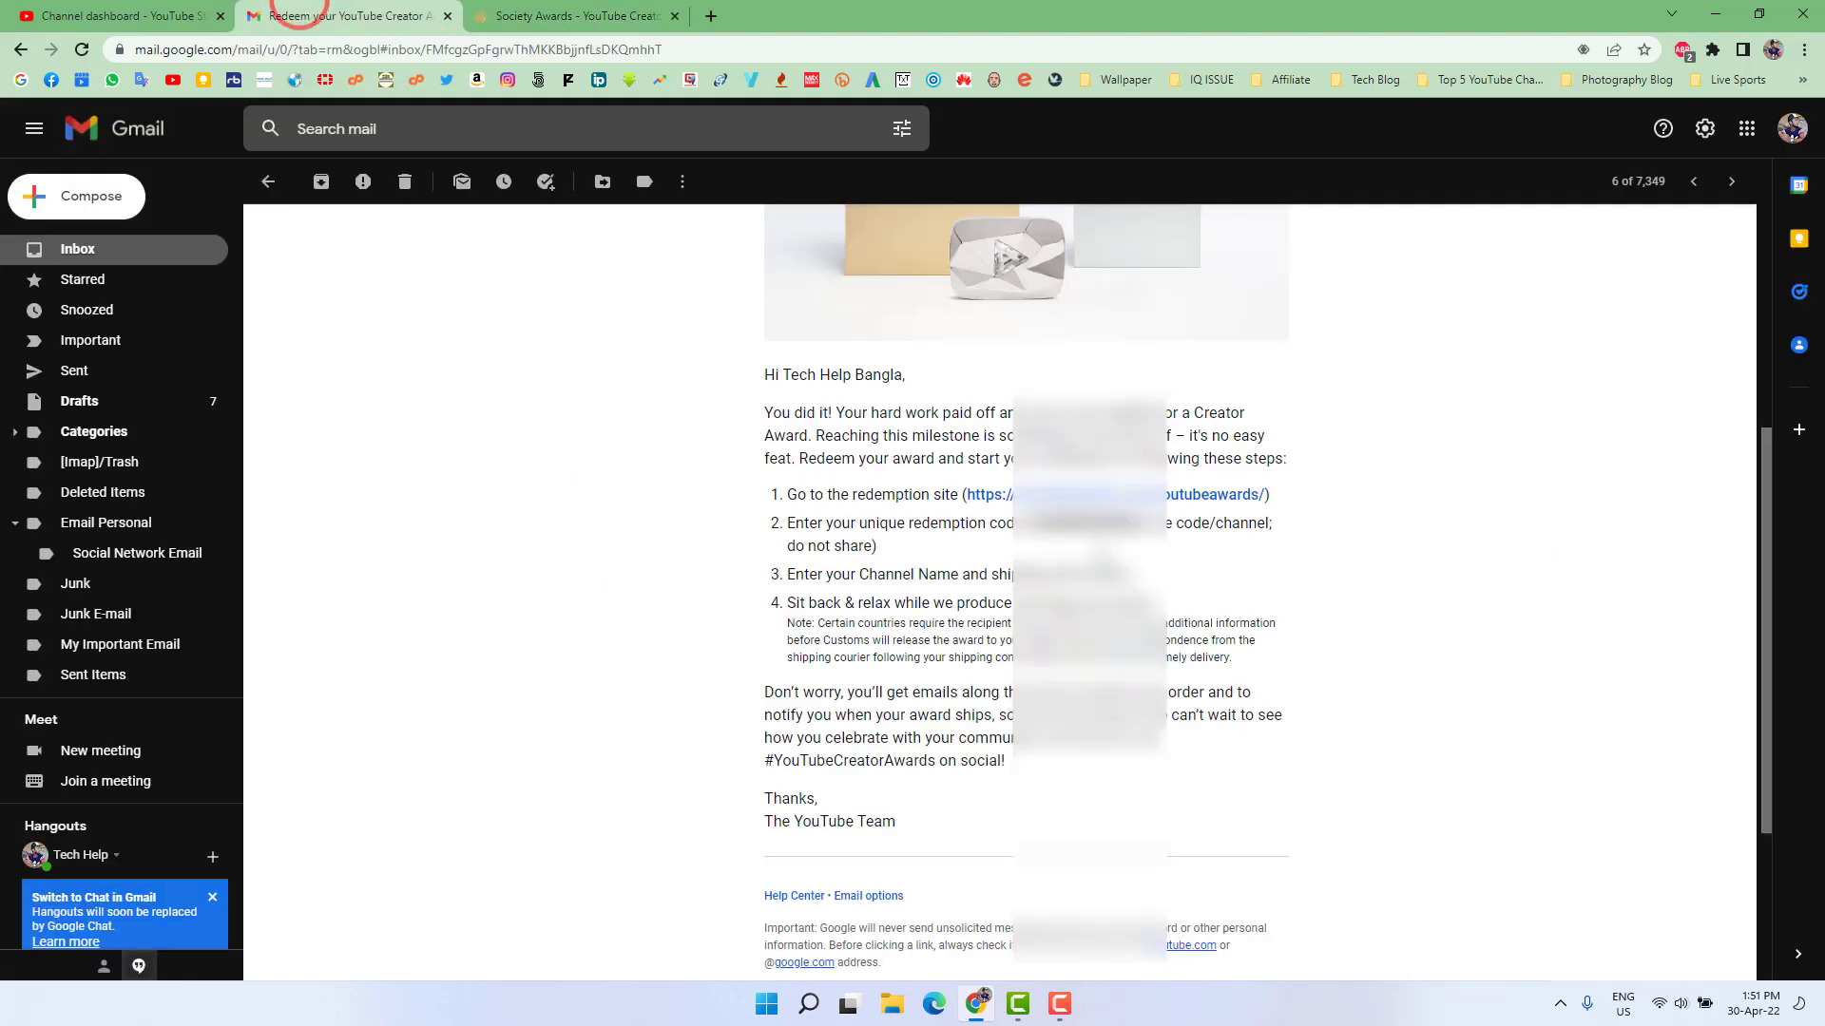
double_click(1065, 521)
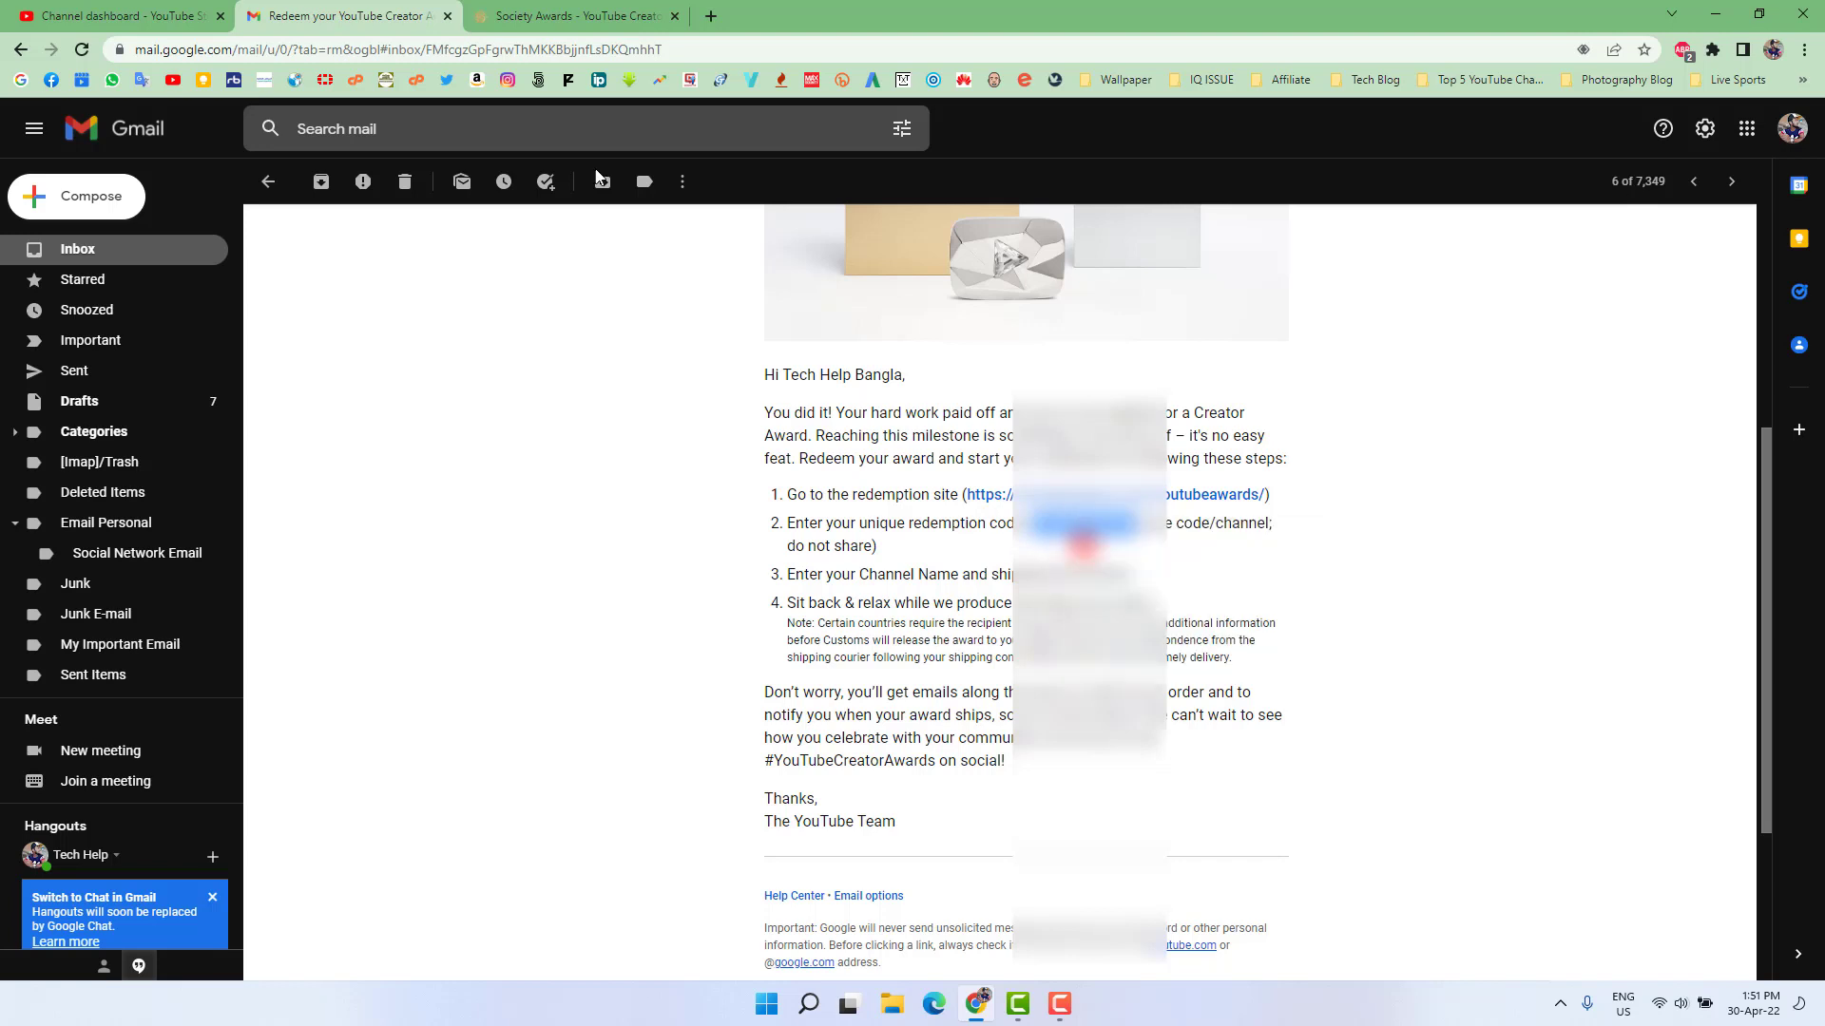
- Paste the code into the redemption code field and redeem the award
click(495, 7)
click(584, 620)
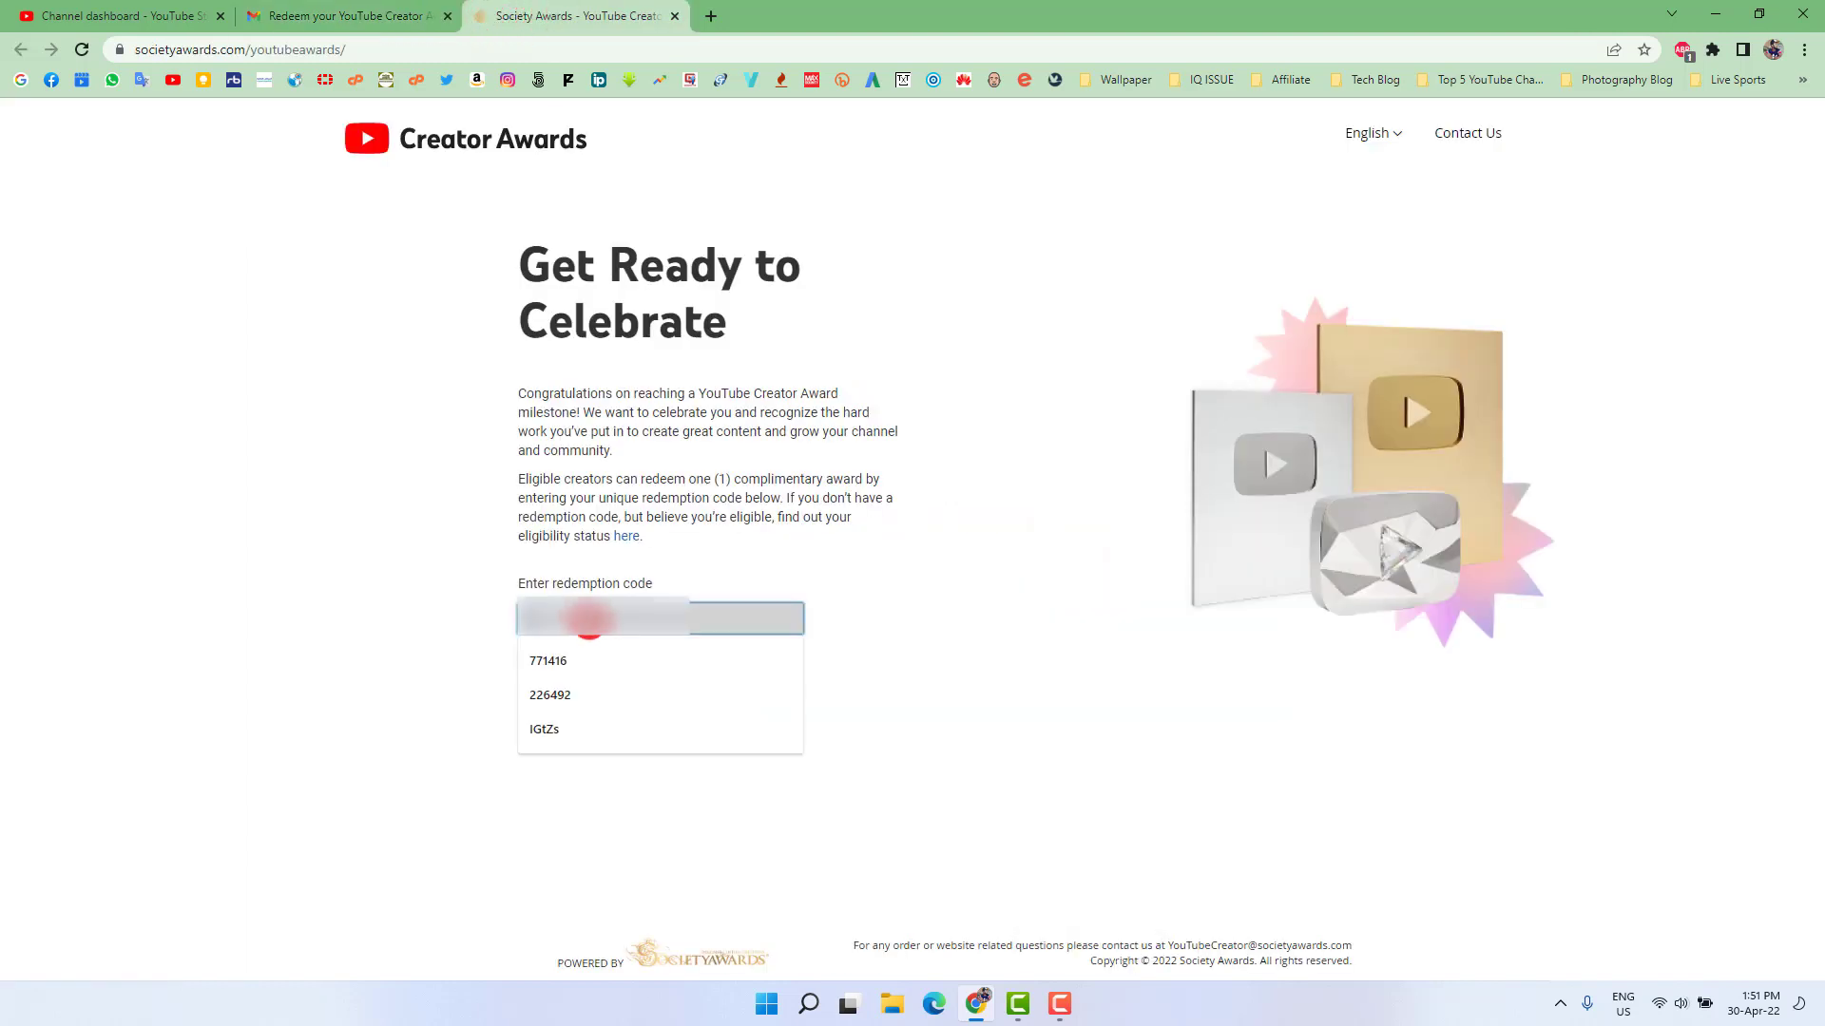
key(ctrl+v)
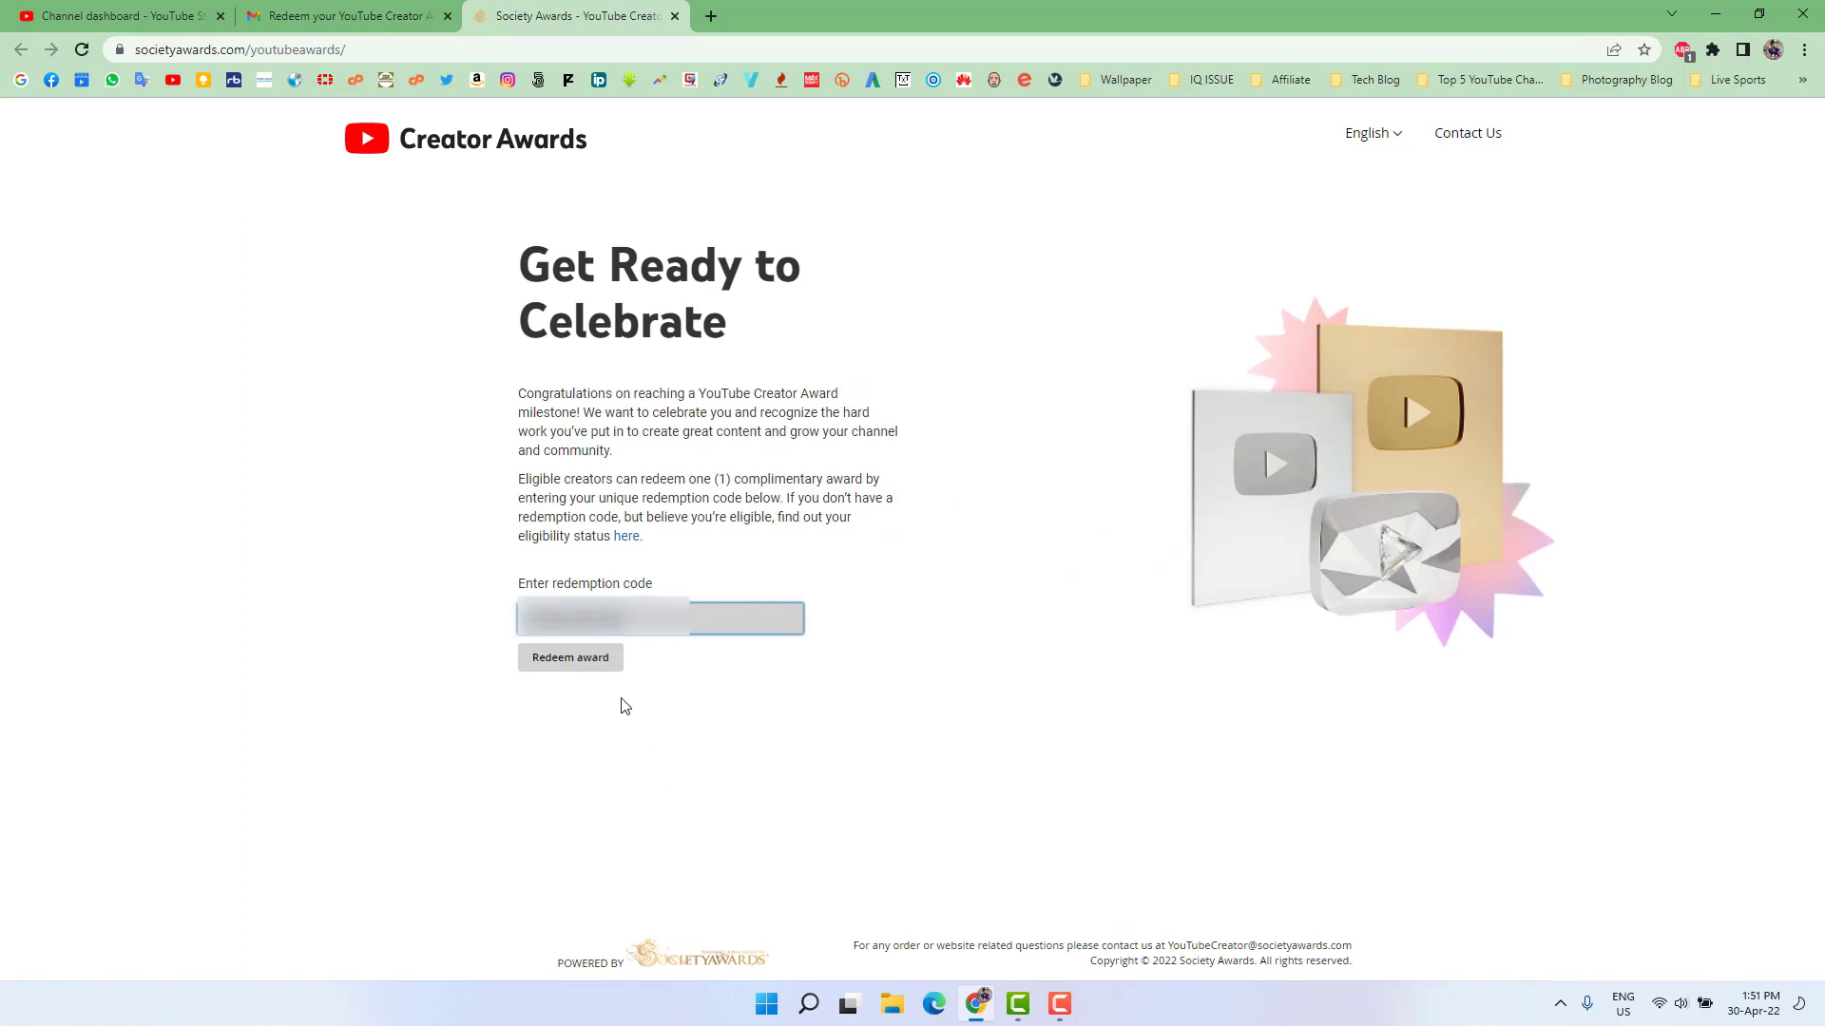
click(581, 659)
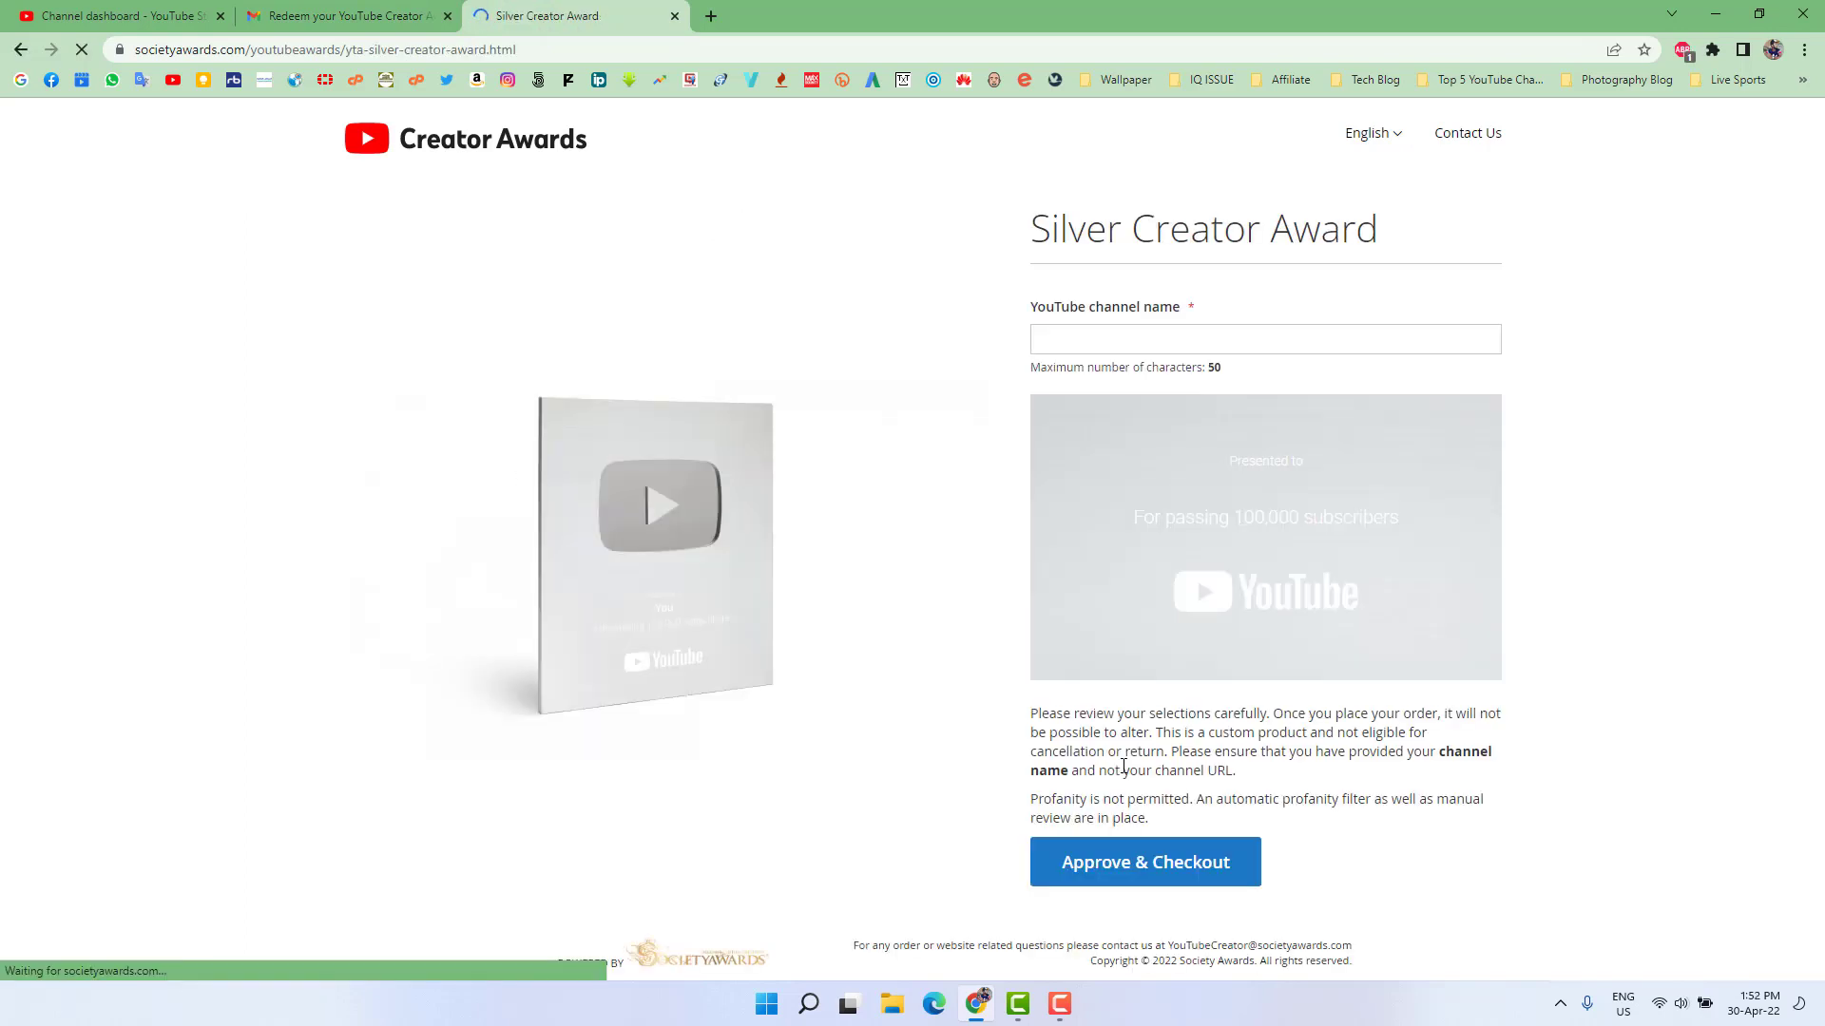
- Enter 'Tech Help Bangla' as the YouTube channel name for the plaque
click(1145, 344)
text(T)
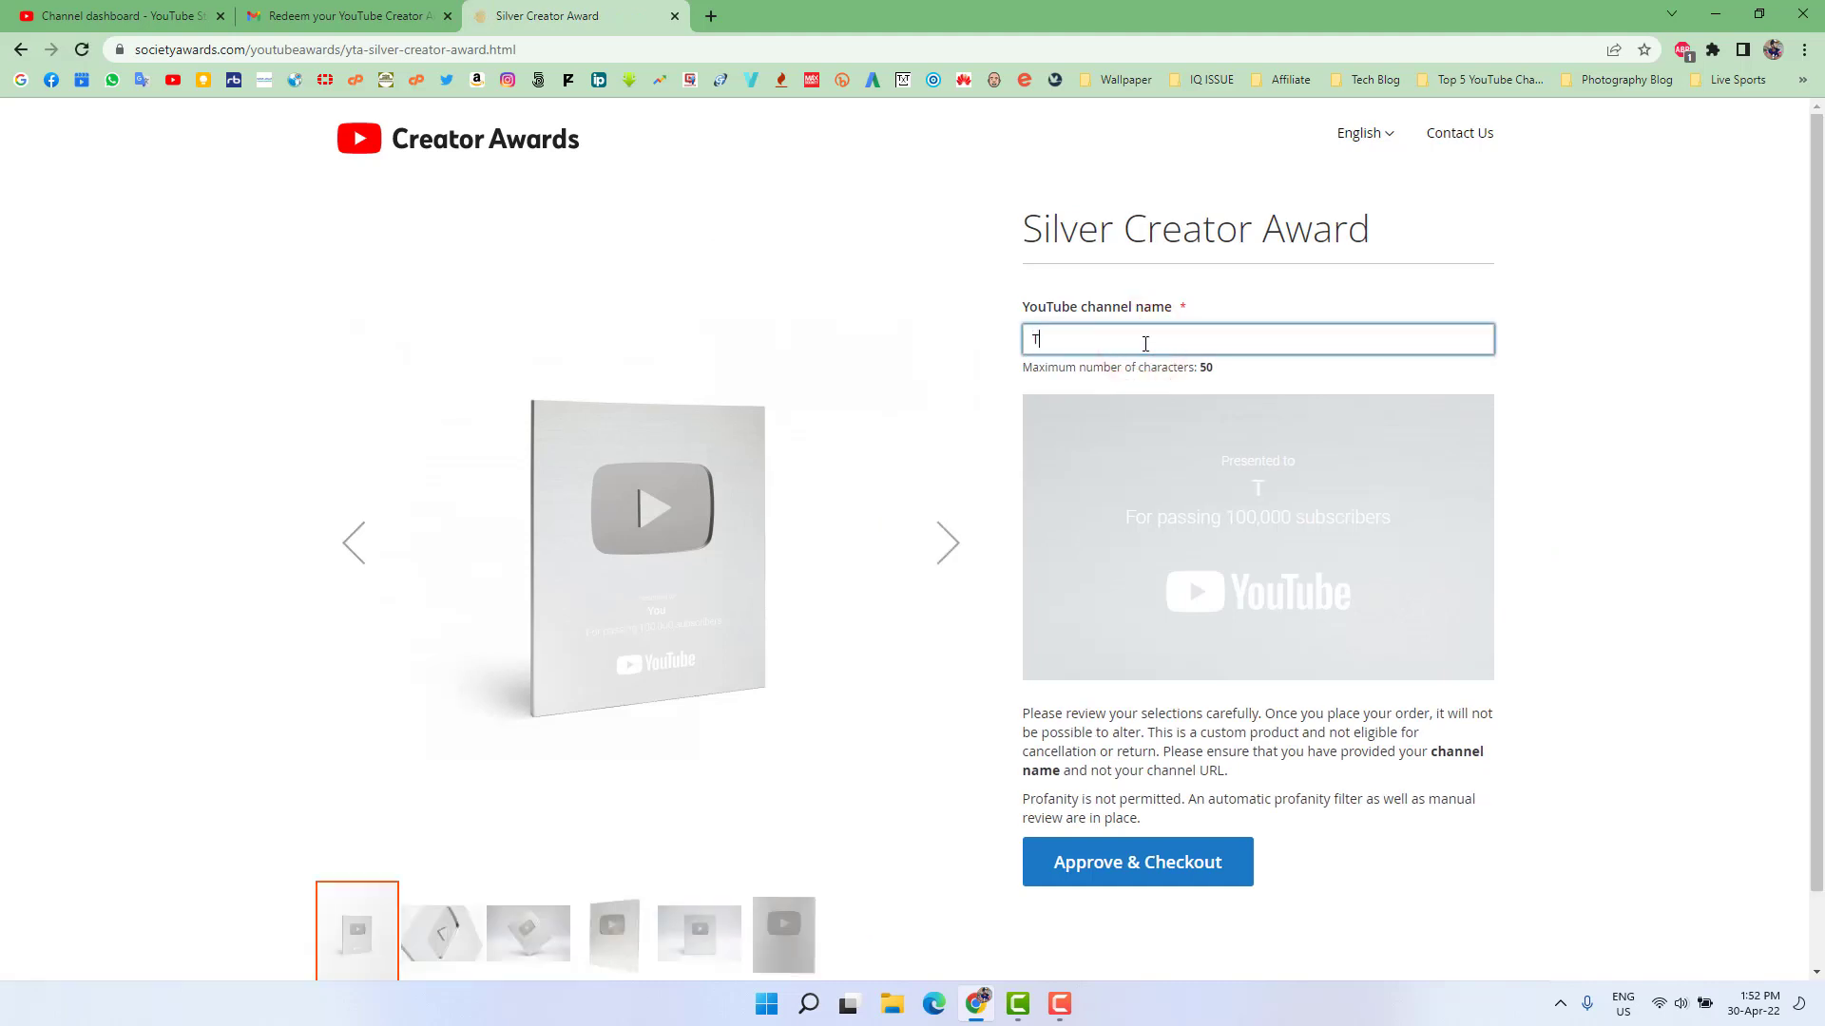
text(ech Help Bangla)
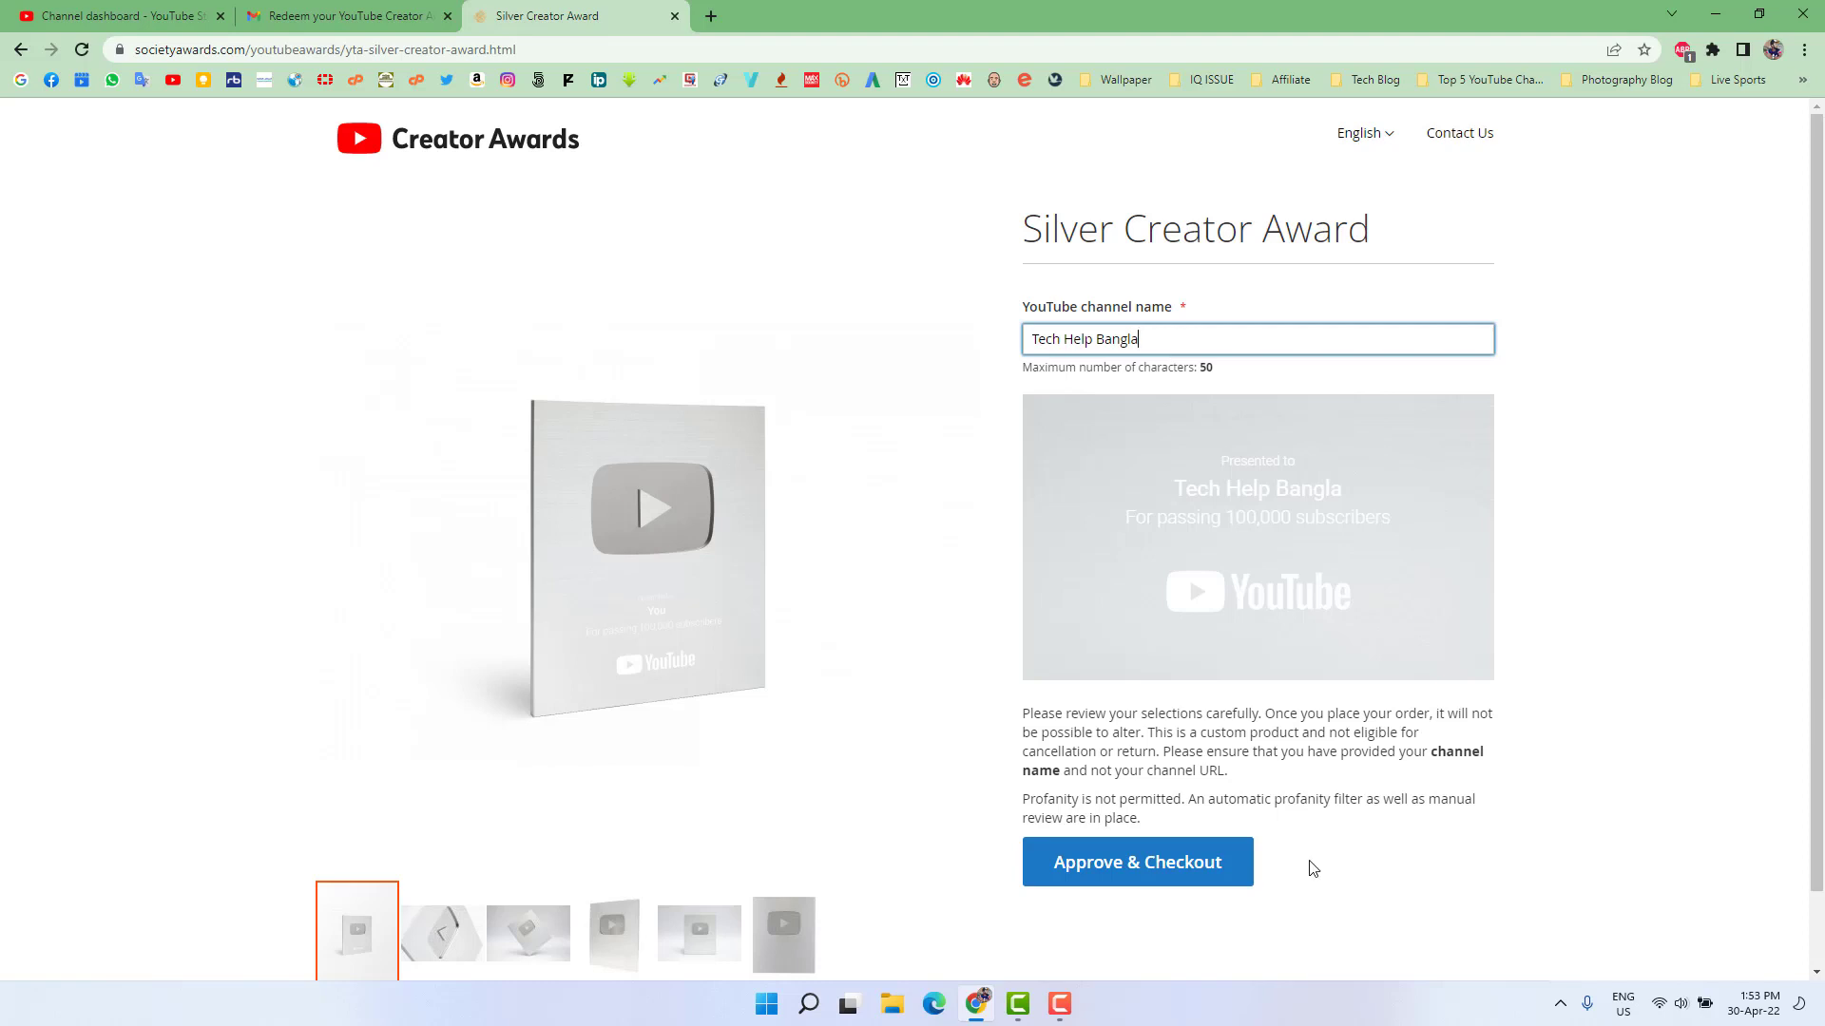
- Approve the plaque, proceed to checkout and autofill the contact's e-mail address
click(1177, 866)
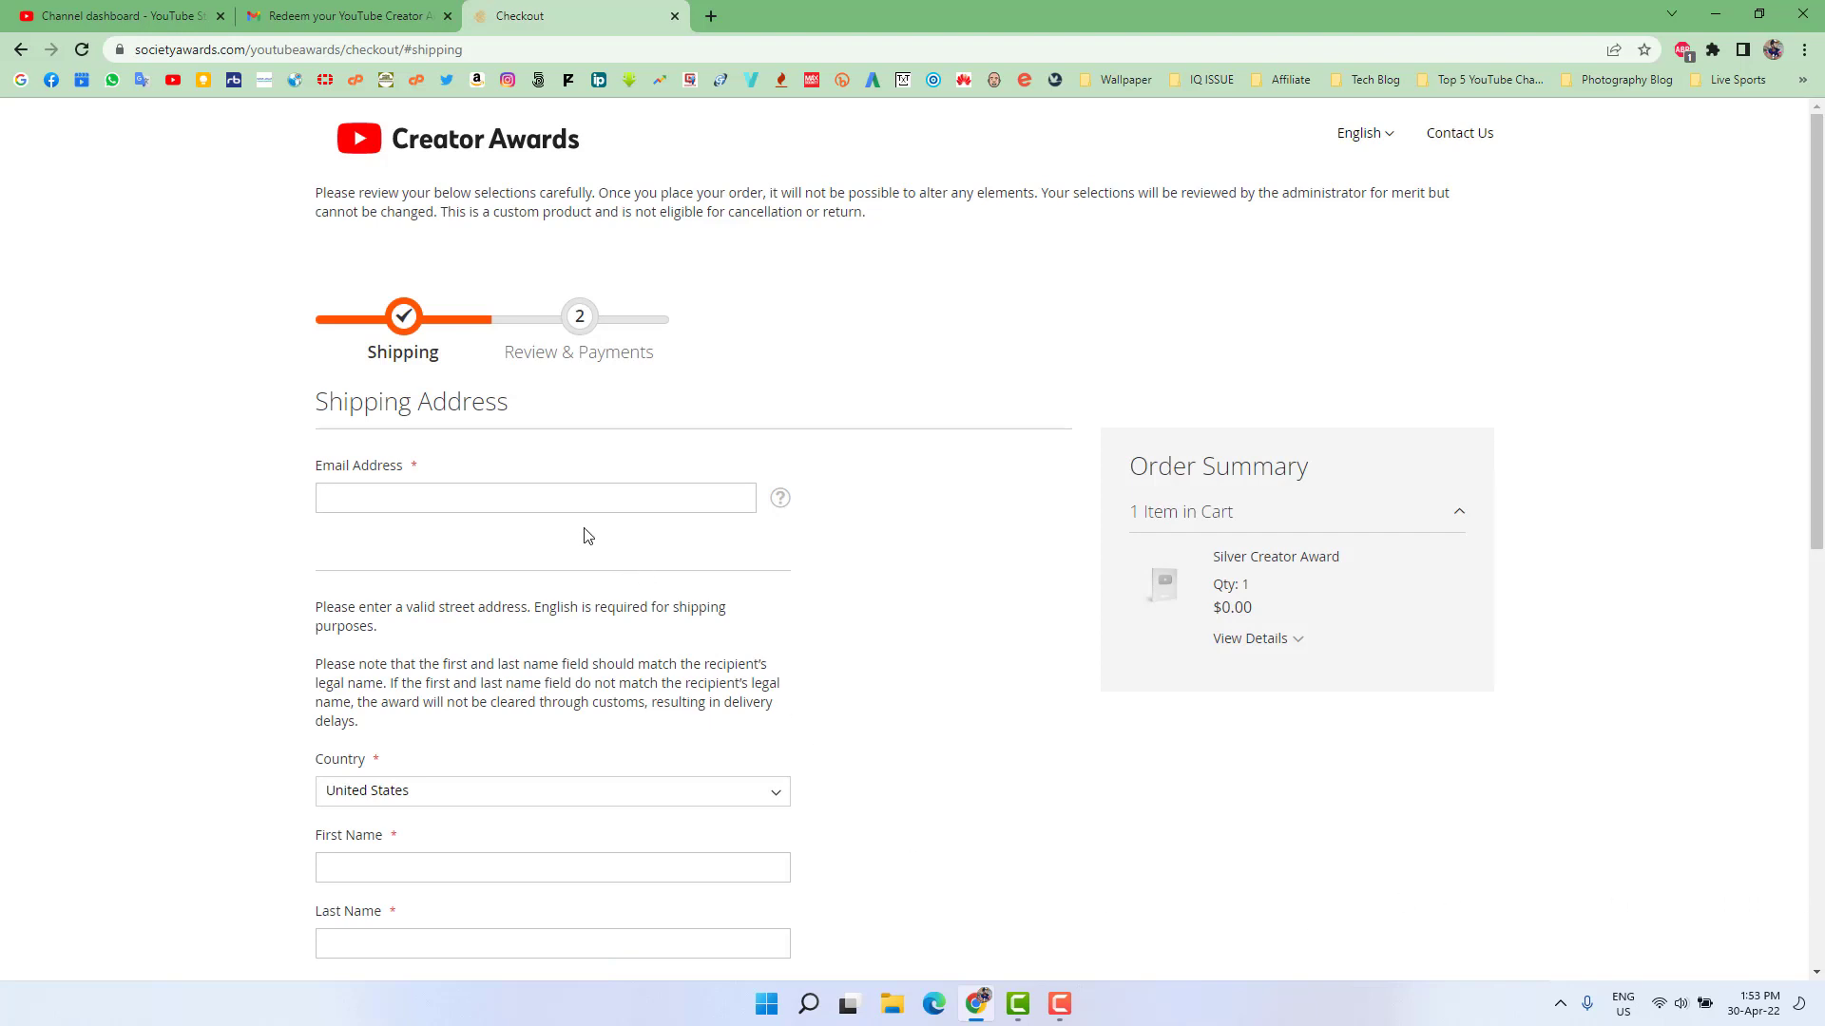
click(590, 492)
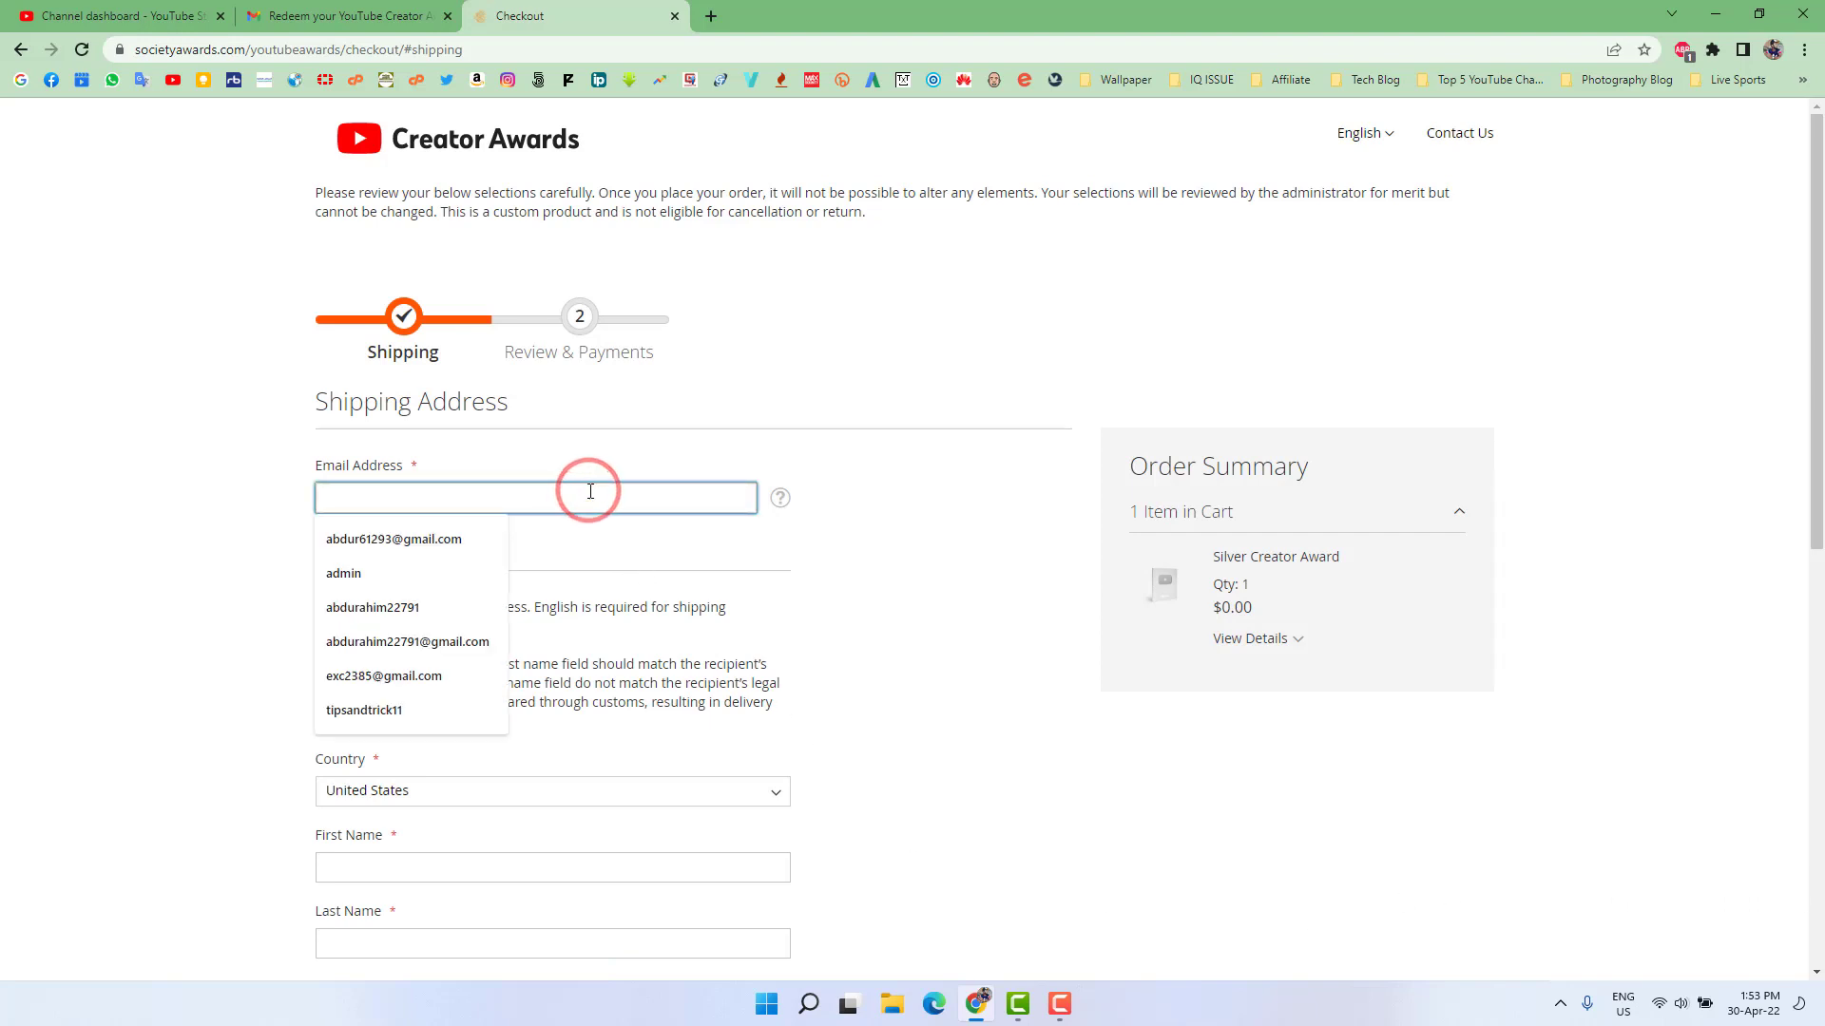
click(444, 642)
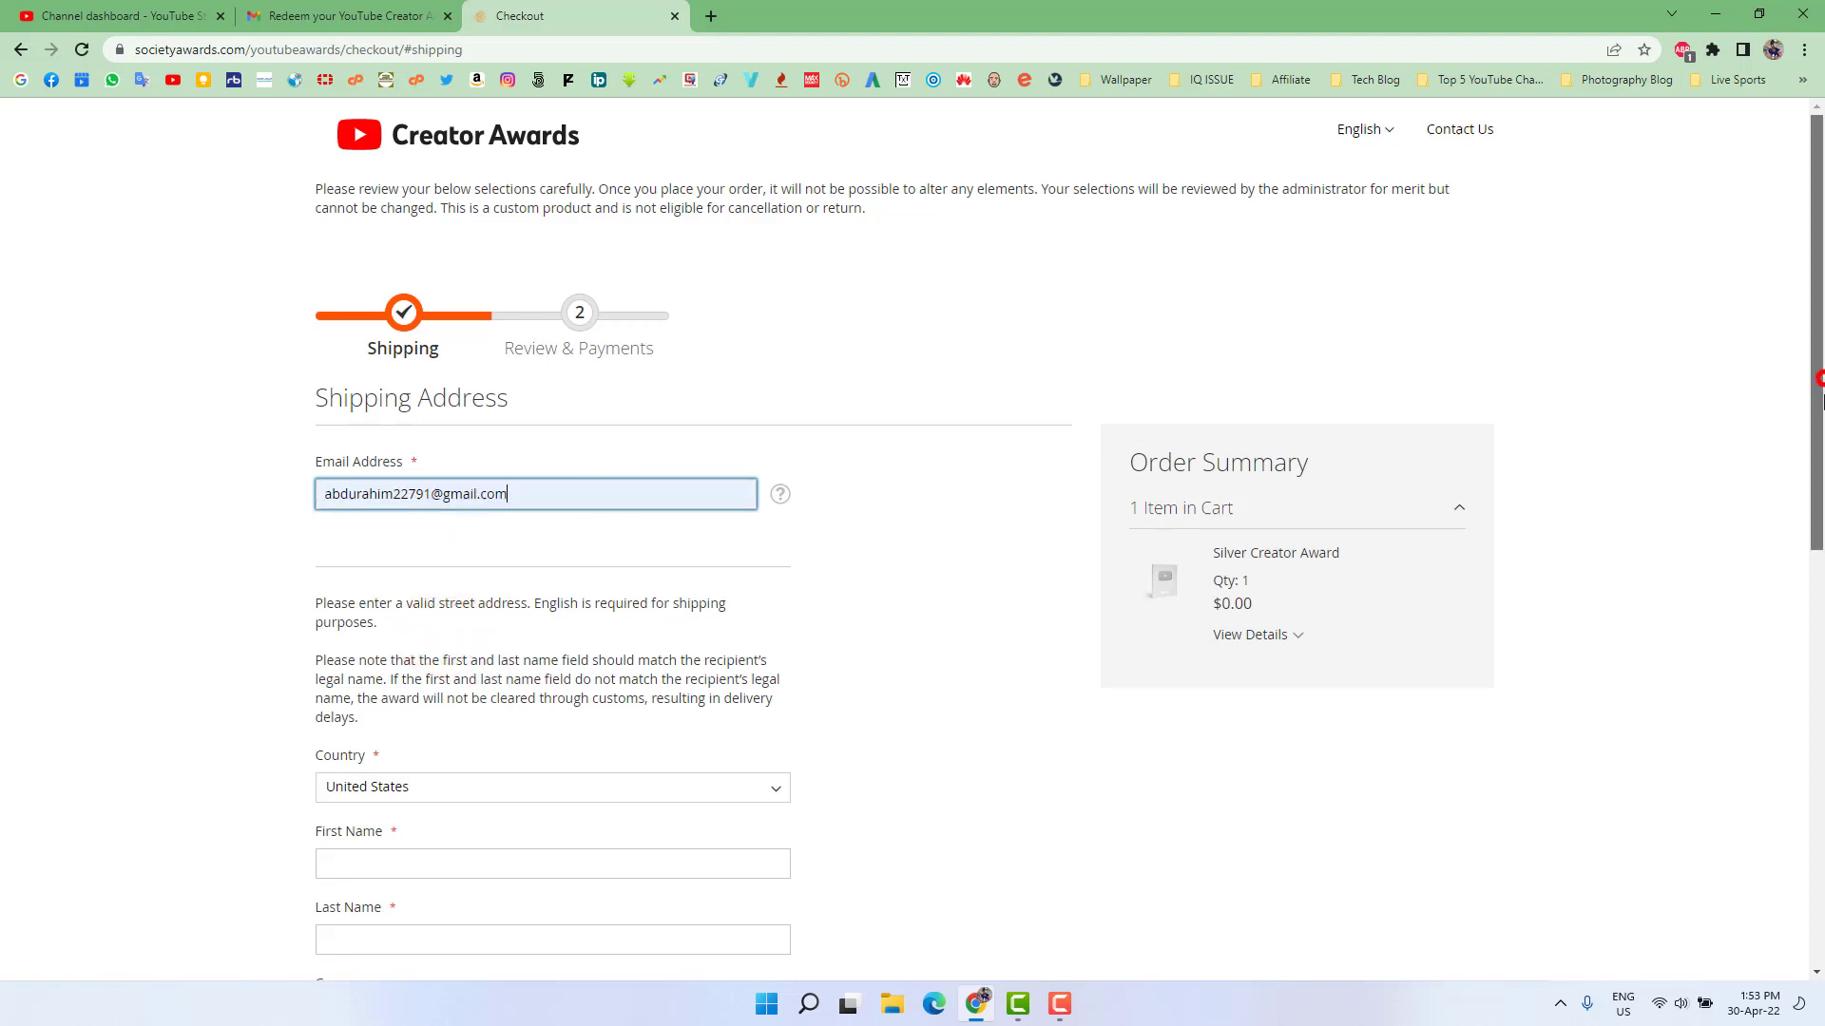
drag(1813, 379, 1822, 601)
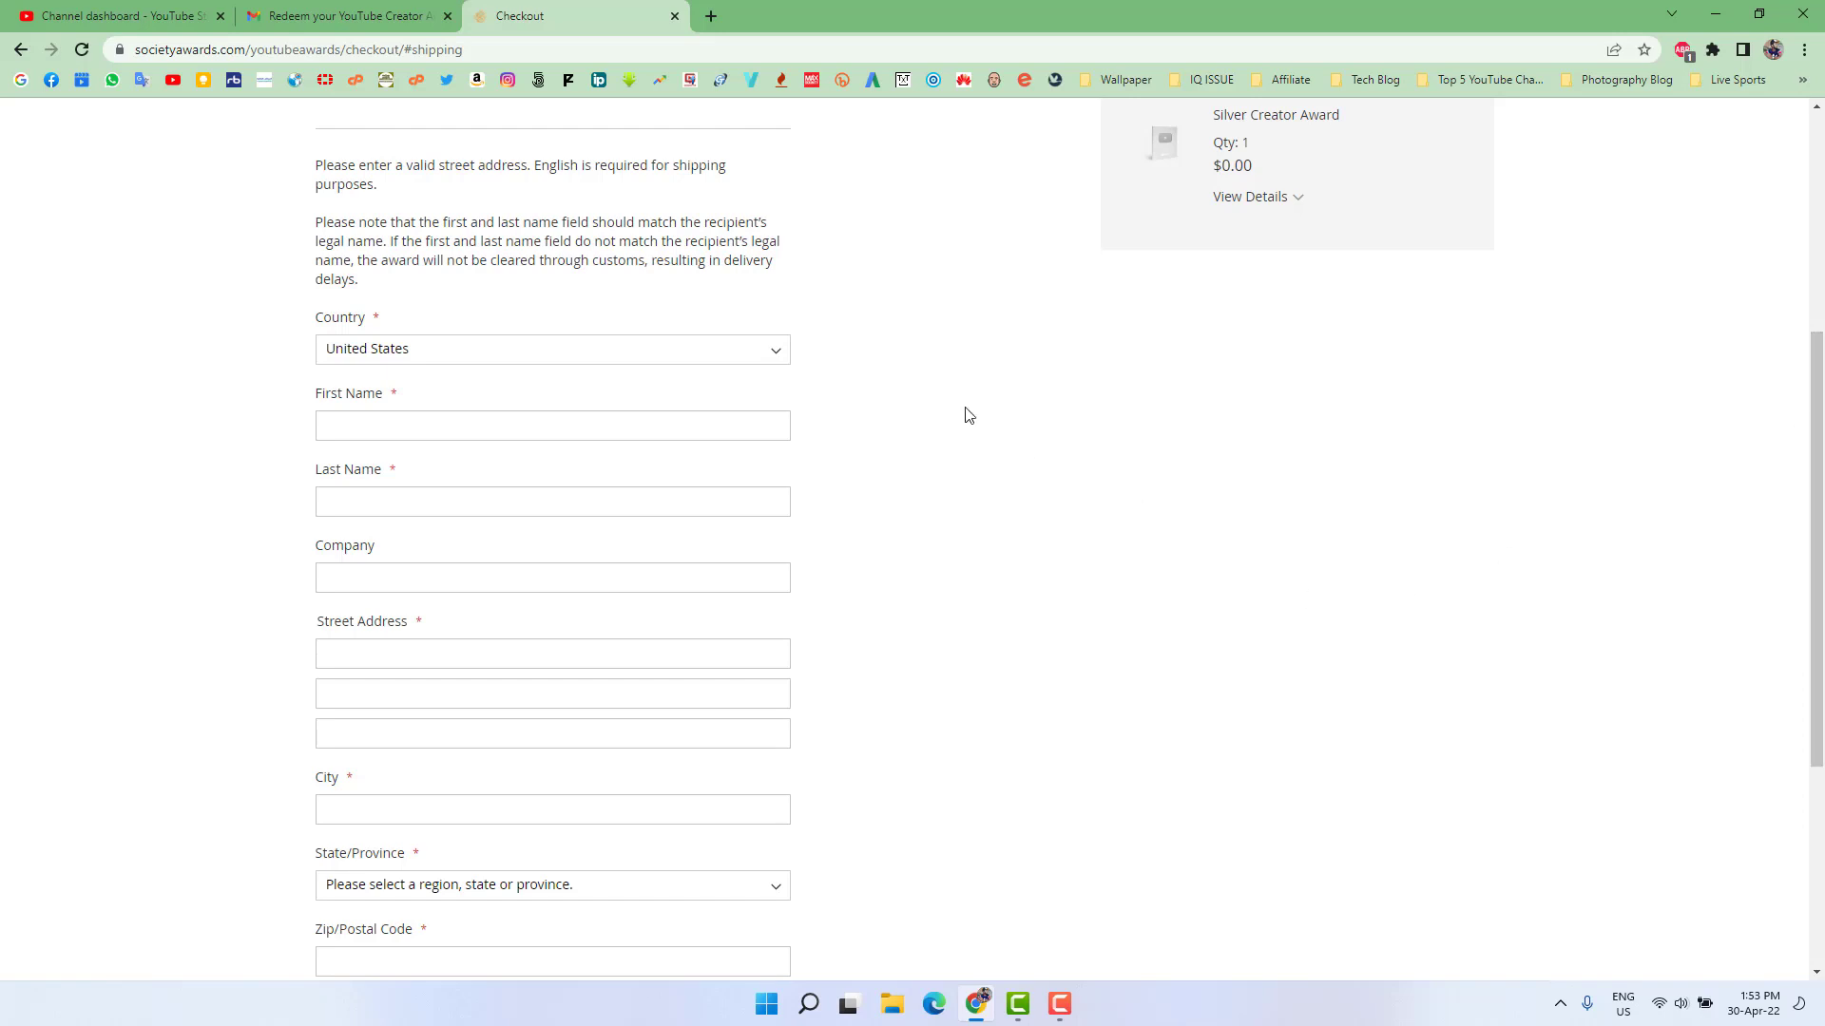
- Choose Saudi Arabia as the shipping country
click(774, 359)
key(s)
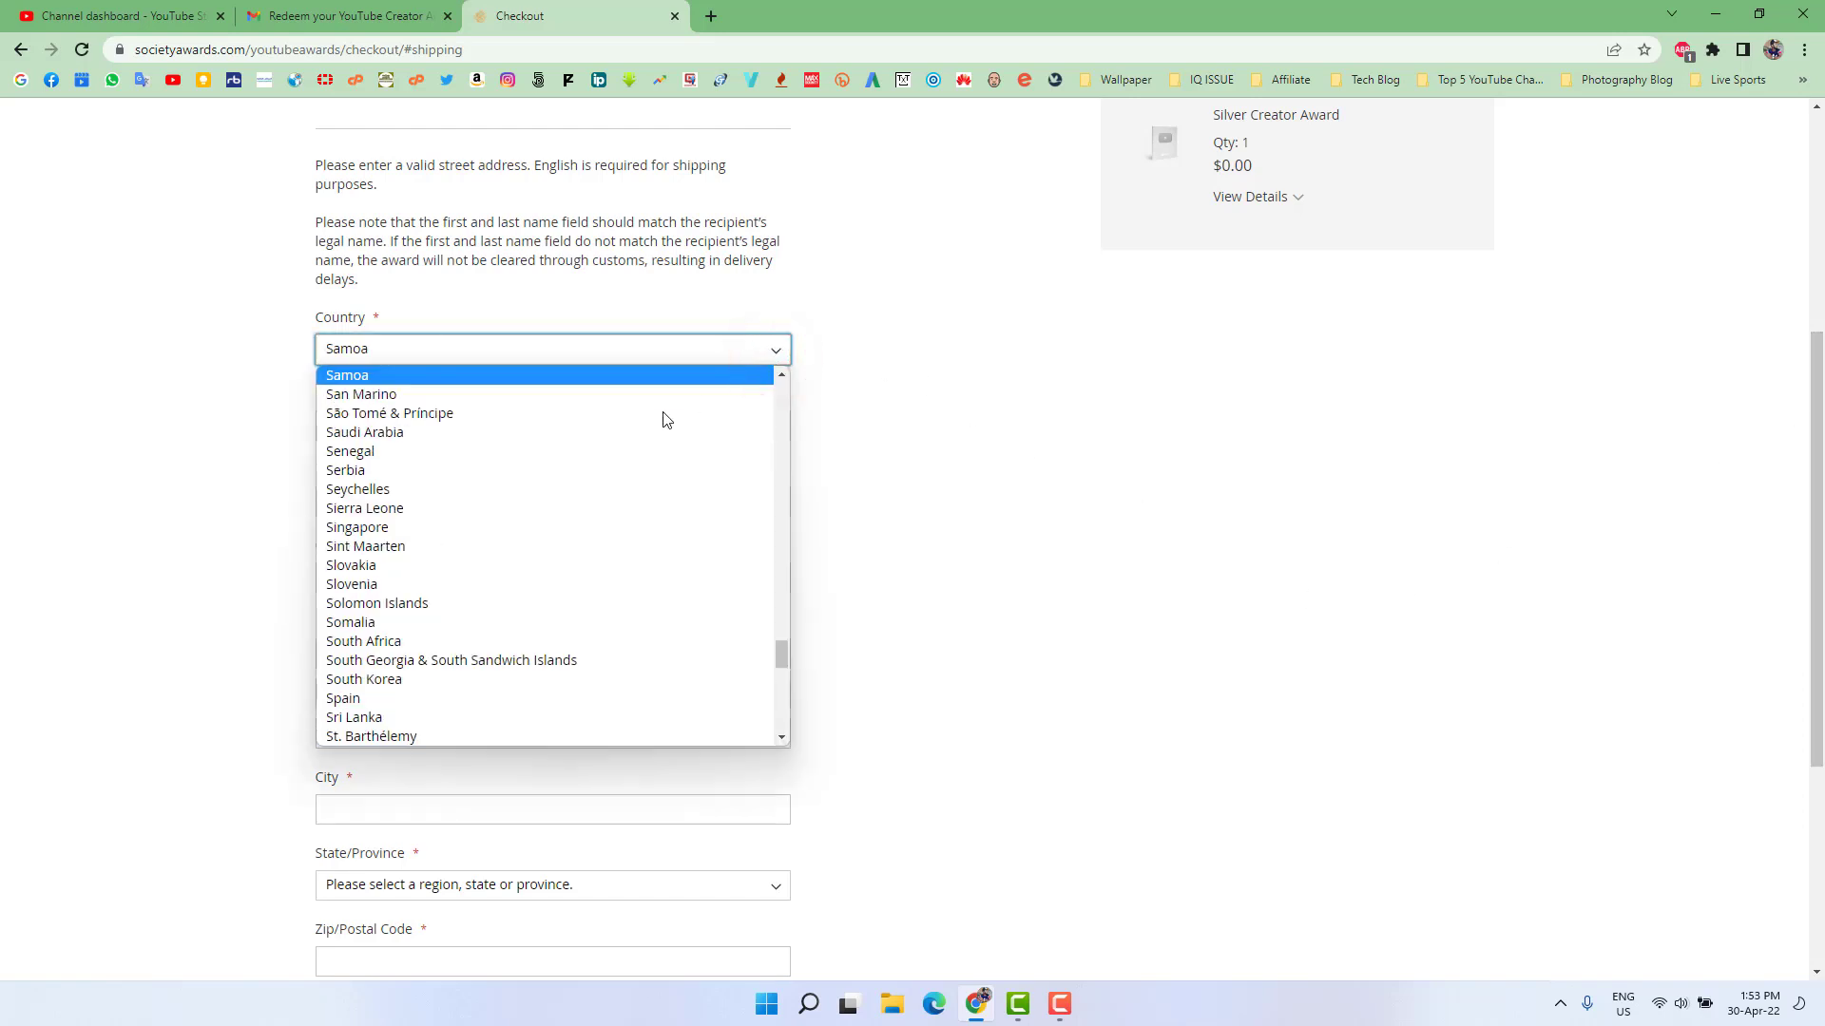
click(452, 437)
- Enter the recipient's first and last name, leaving the company field empty
click(433, 430)
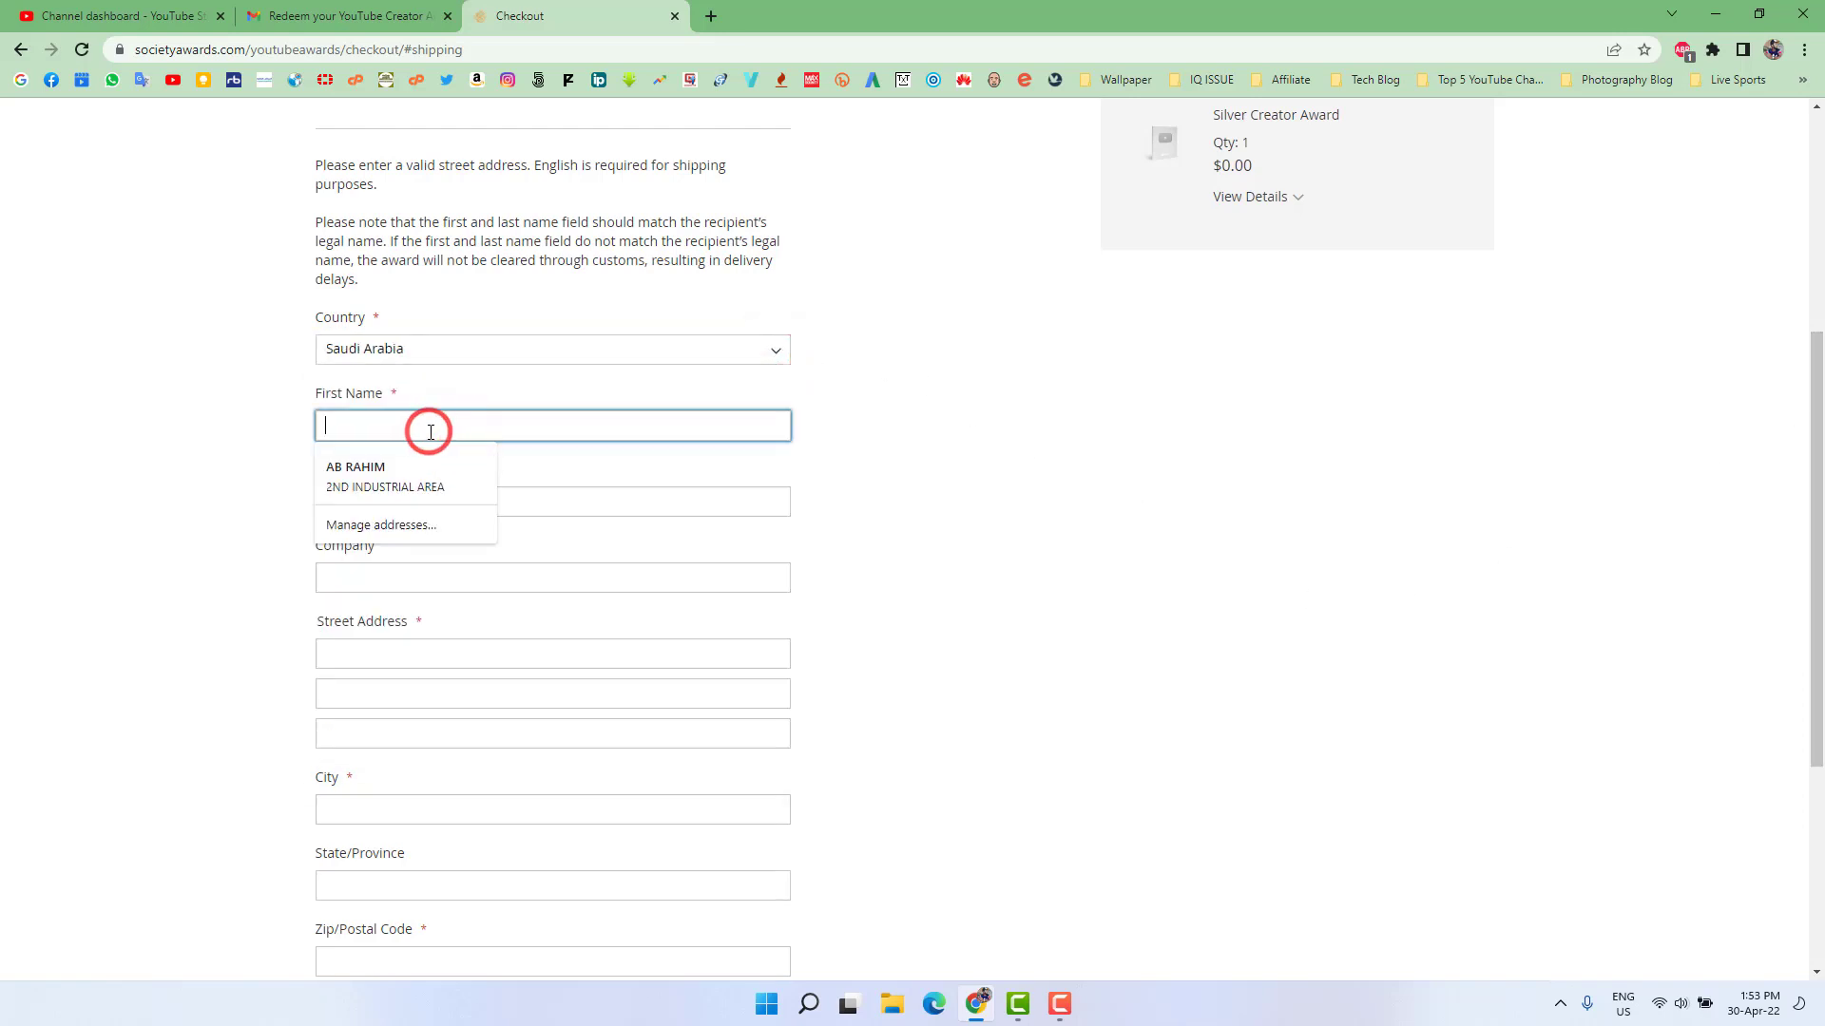
key(Tab)
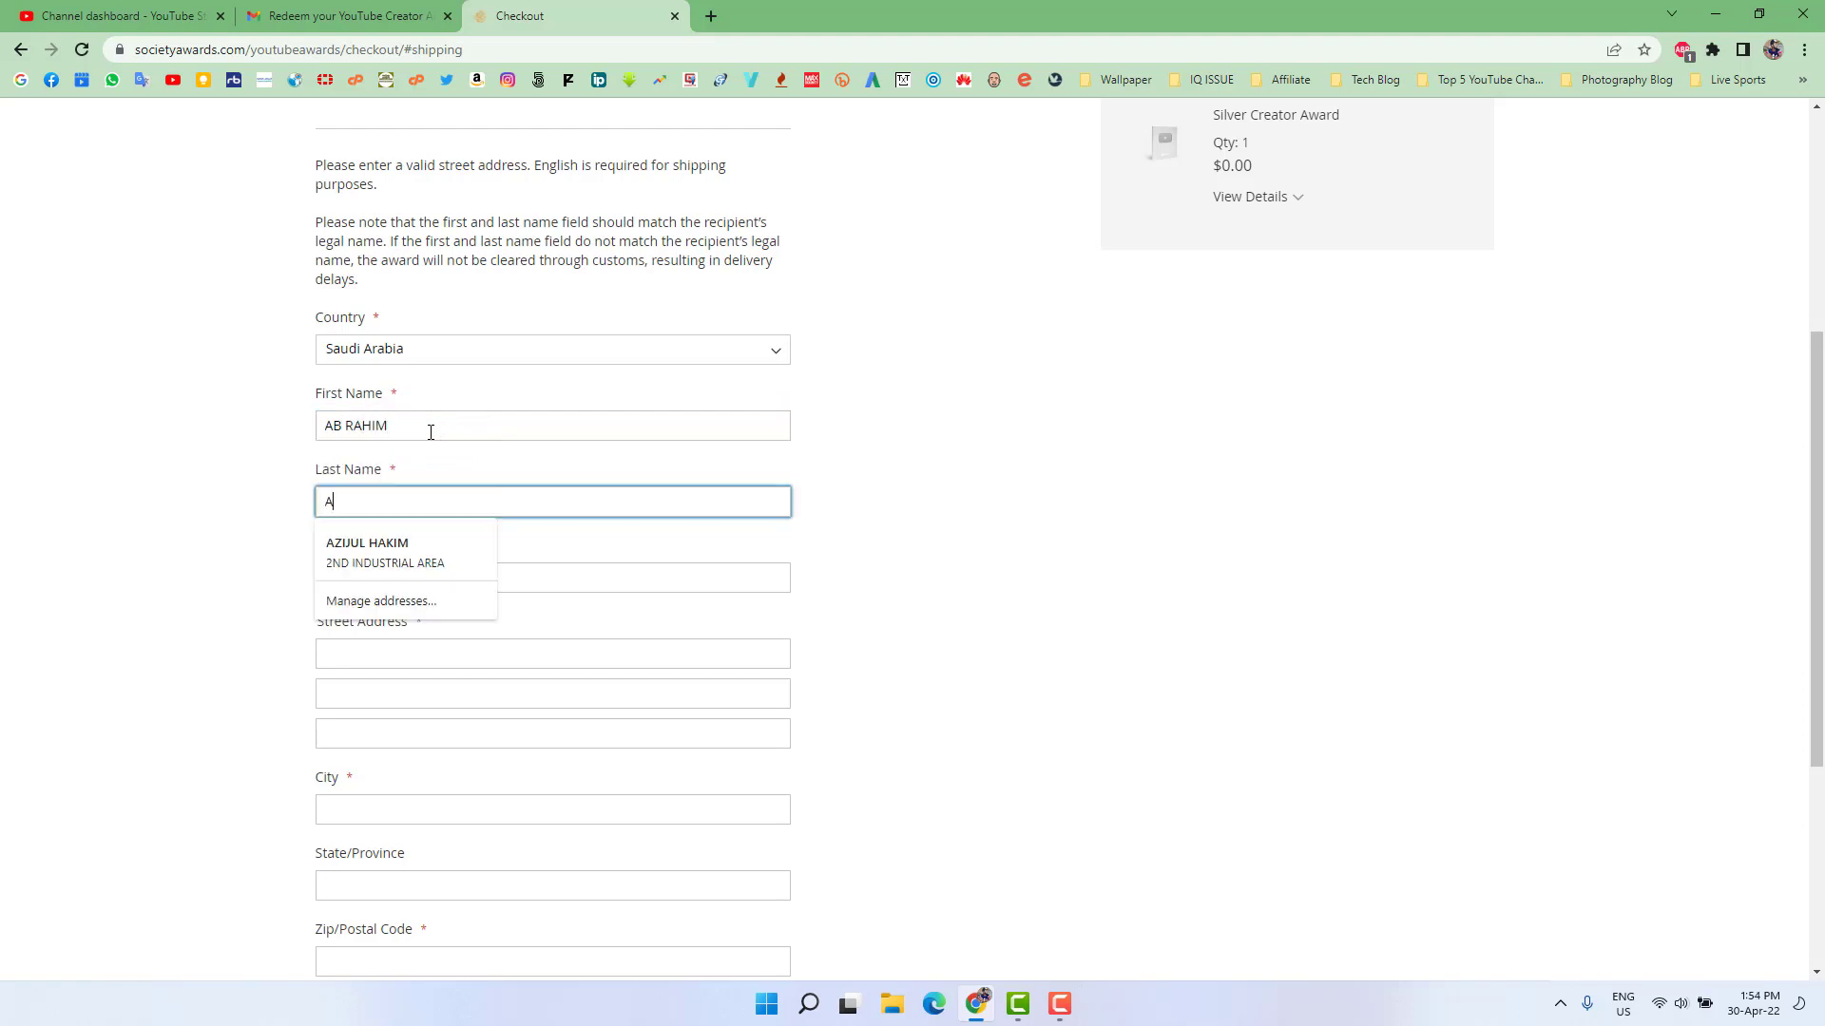
click(583, 578)
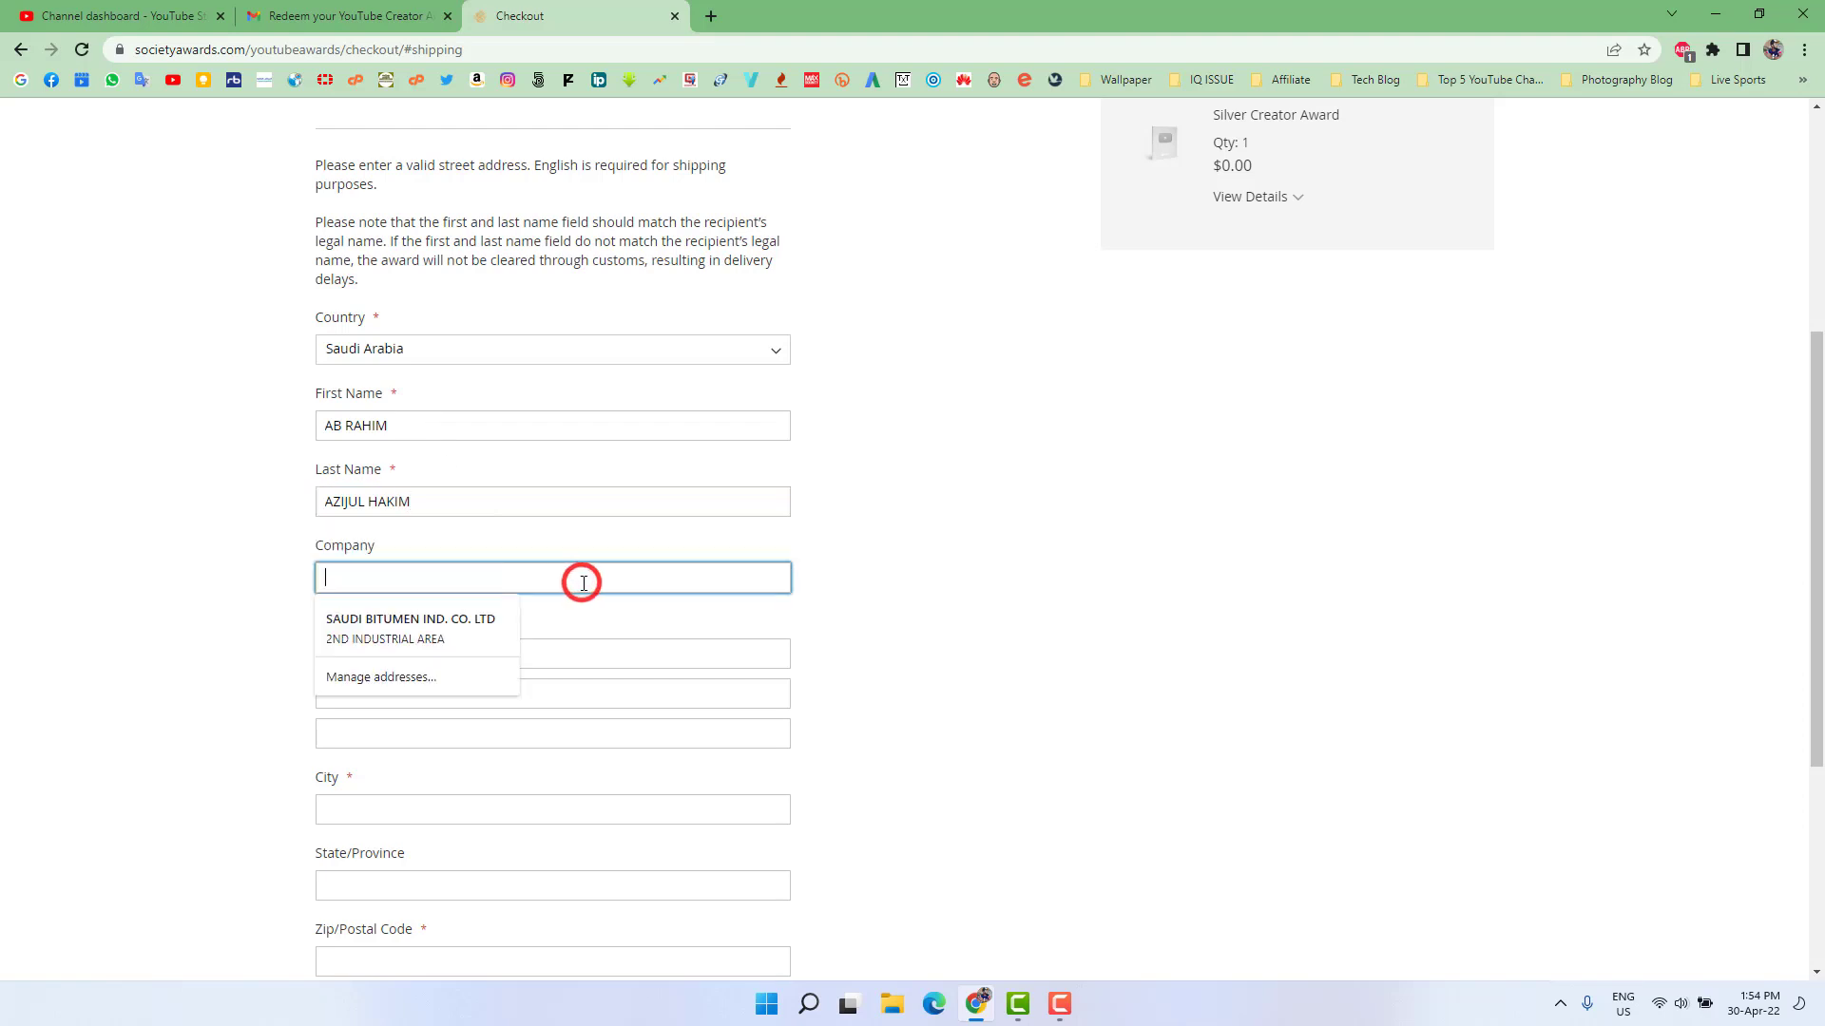
click(1022, 598)
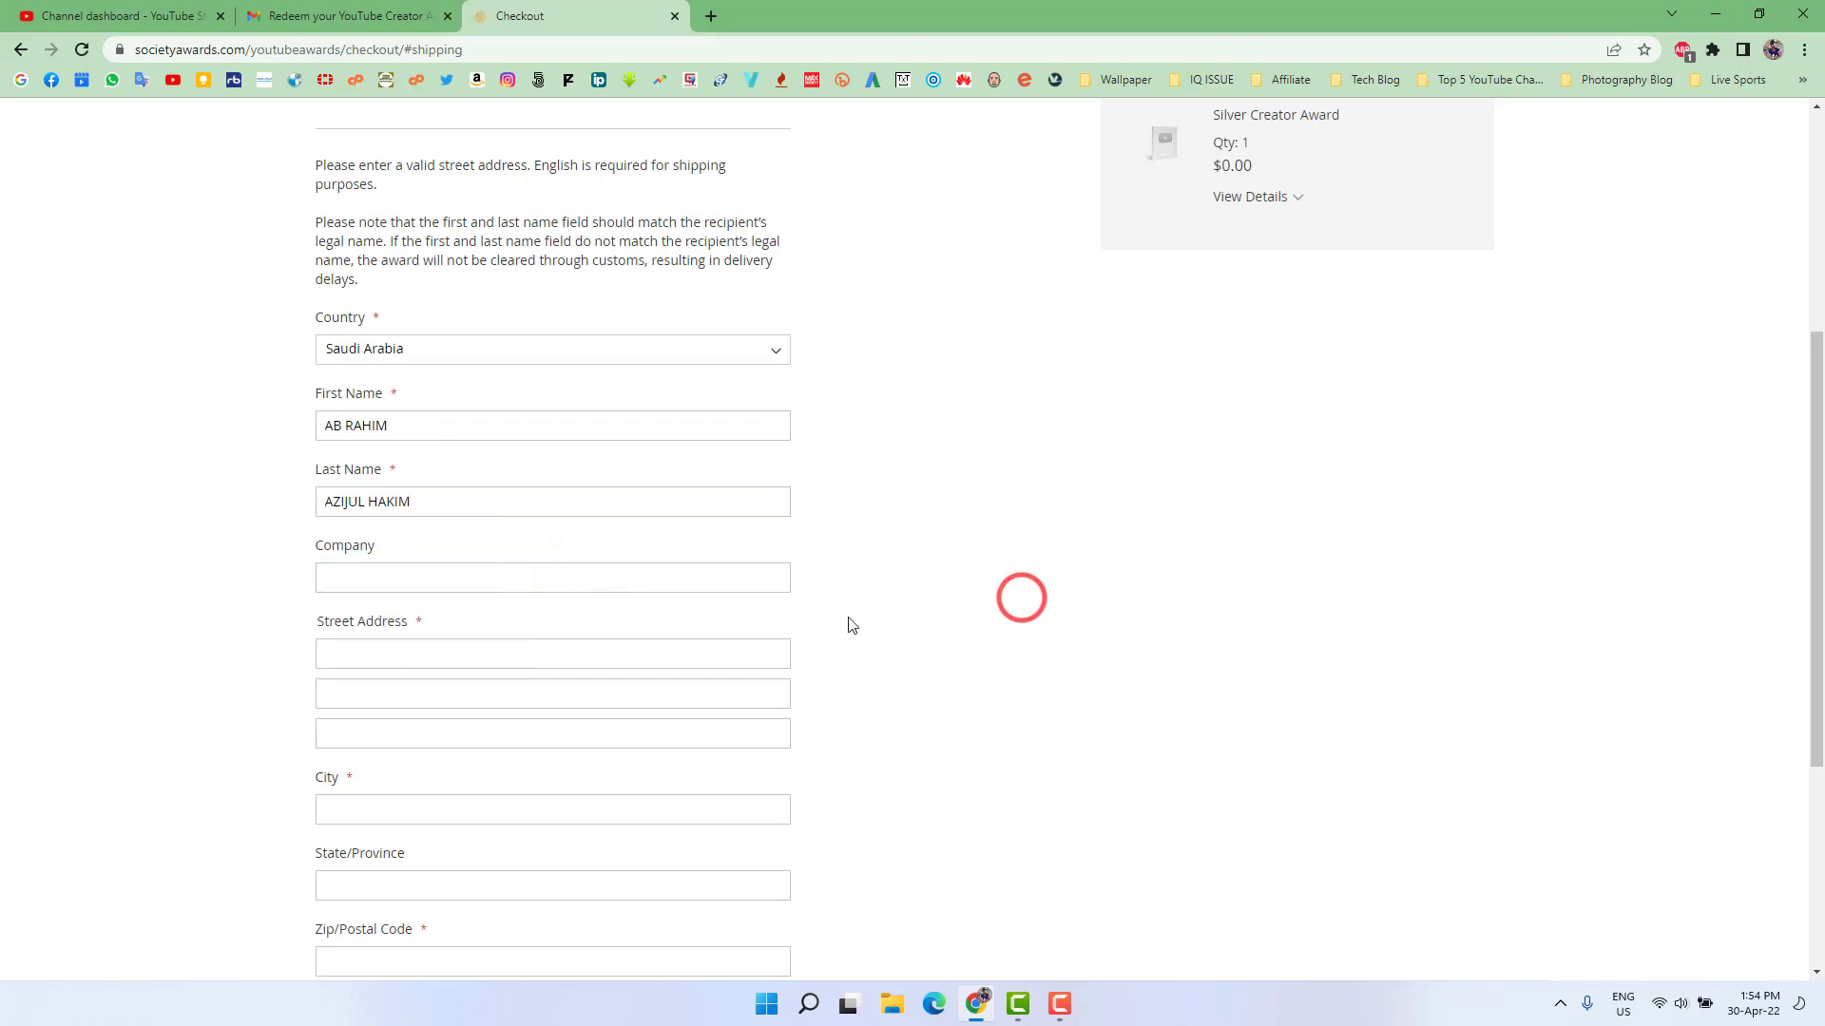
- Enter the street address in line 1, correcting a typo and leaving lines 2 and 3 blank
click(573, 660)
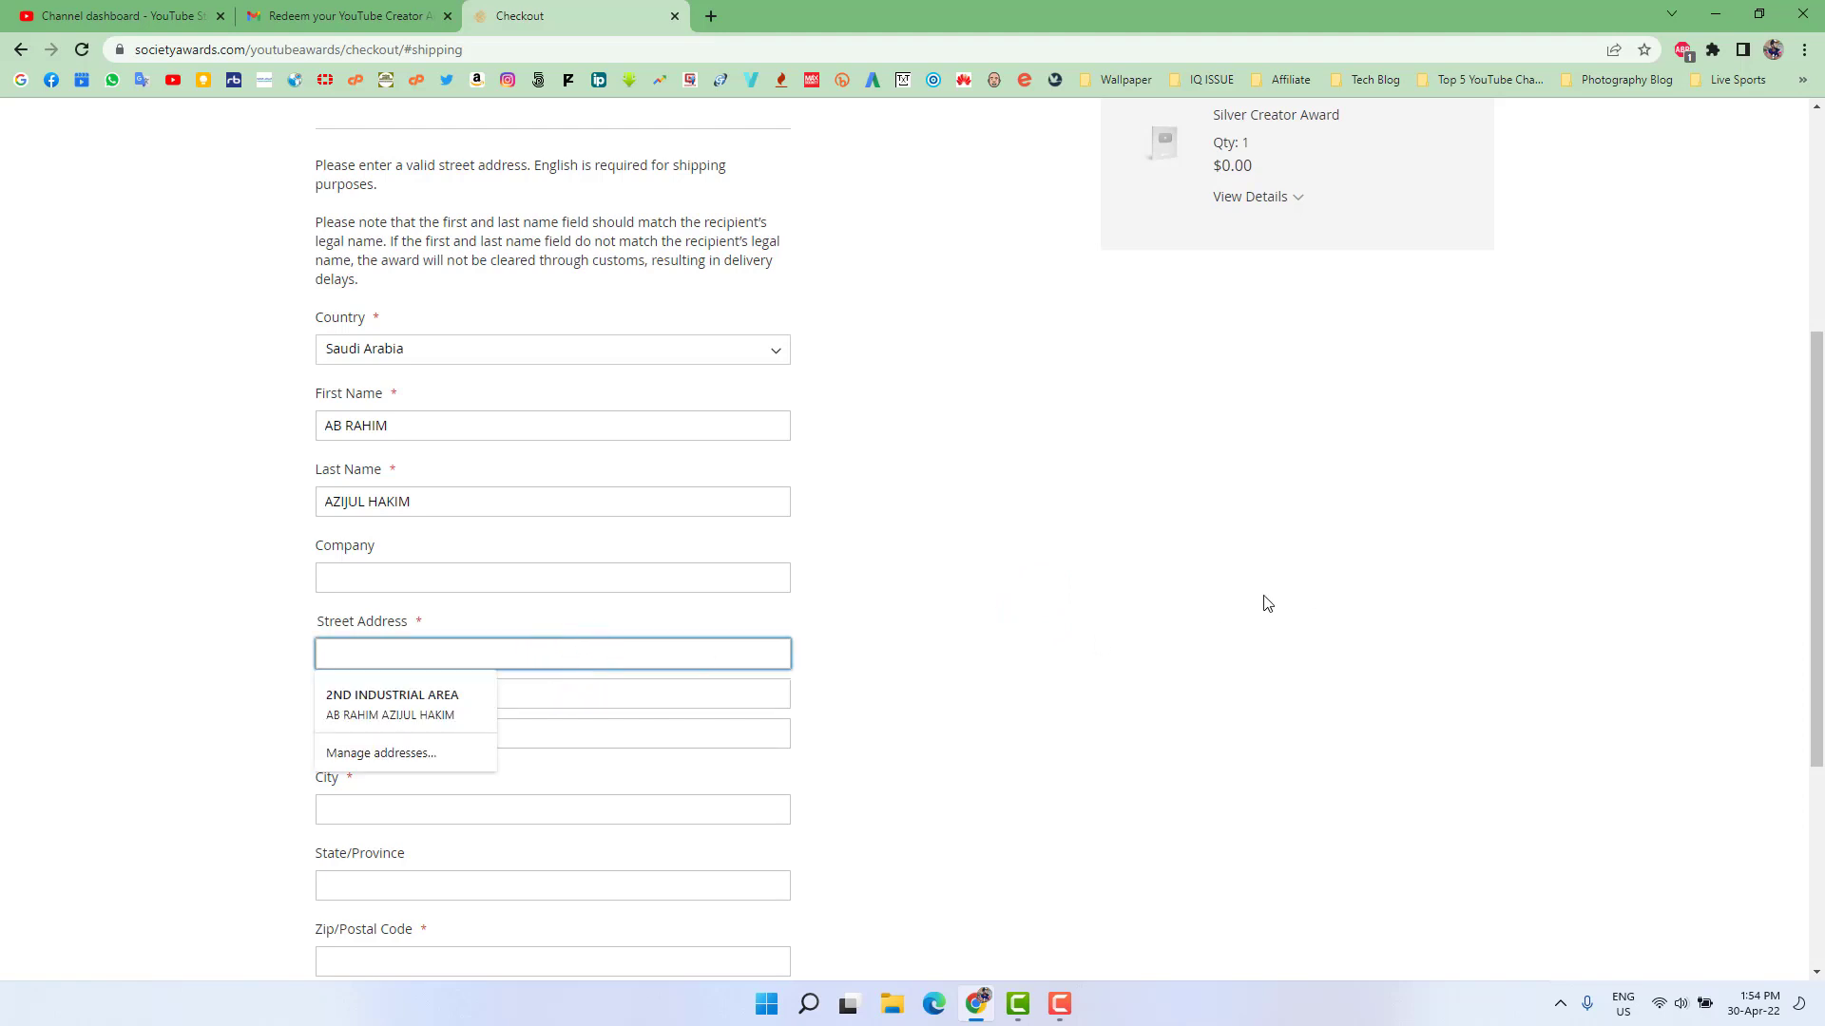
click(628, 694)
click(621, 734)
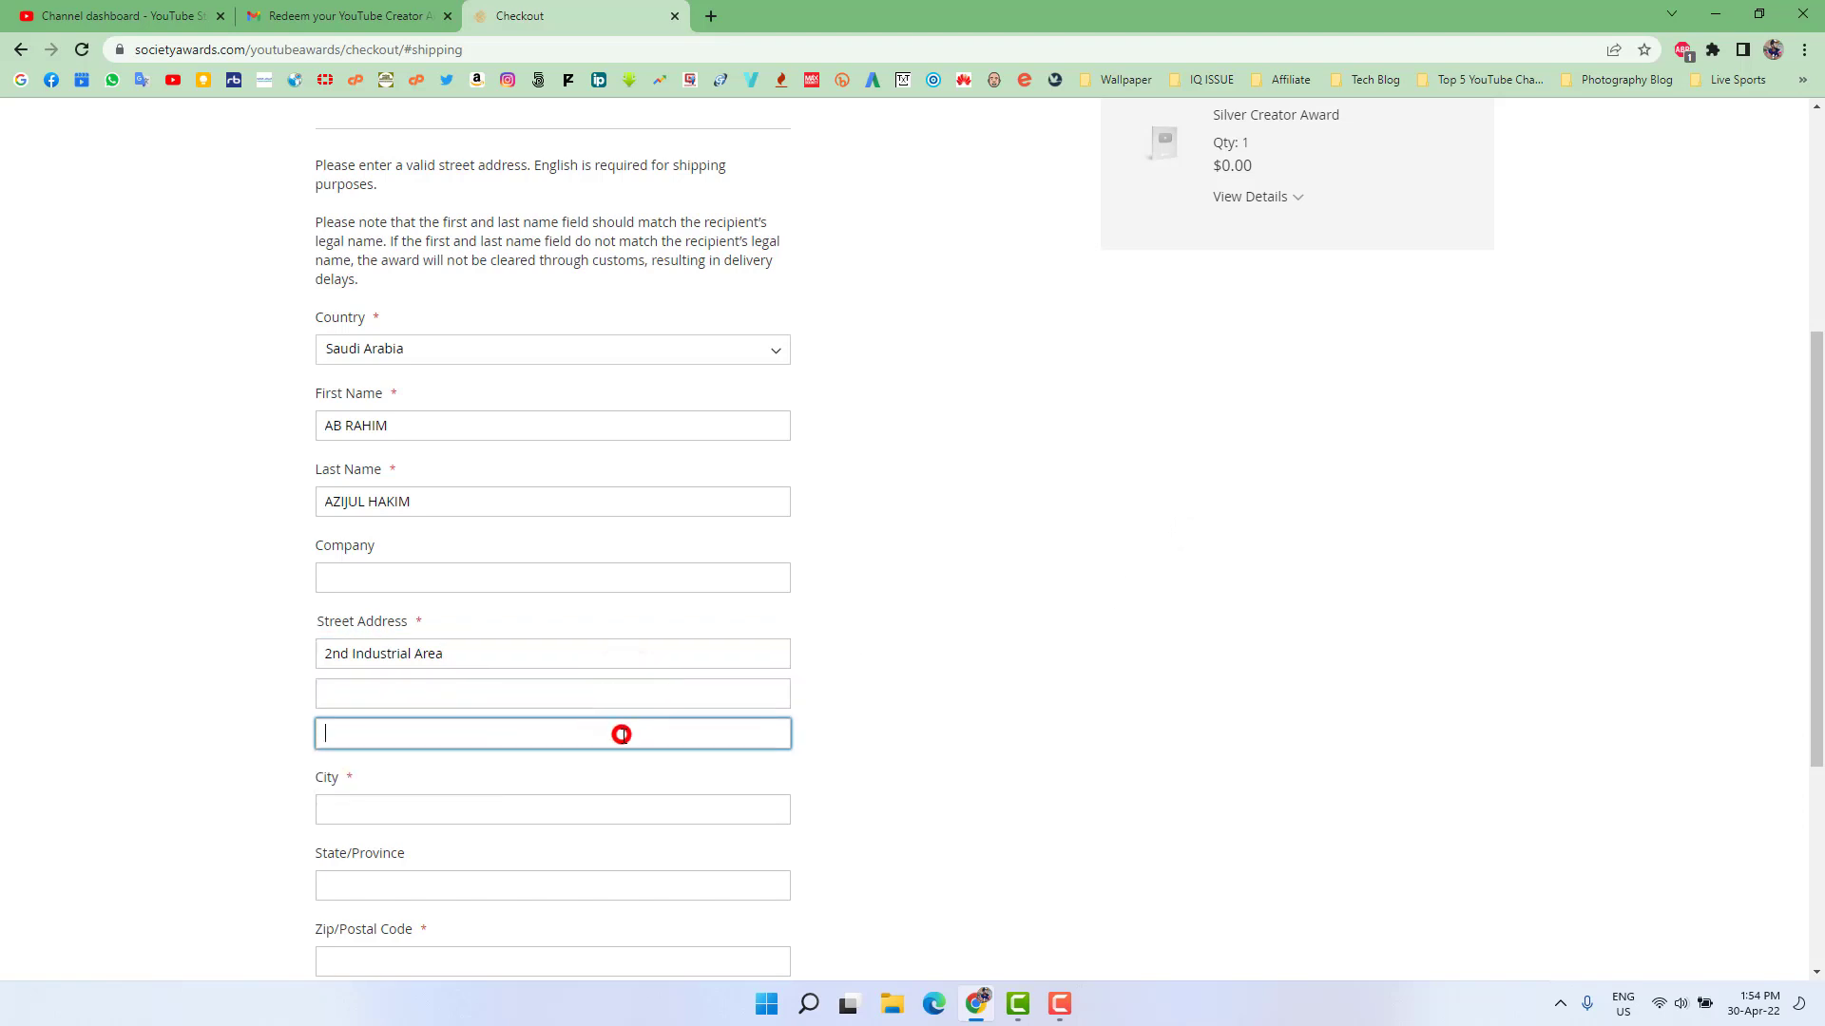
- Enter the city, fixing the mistyped last letter
click(478, 810)
text(R)
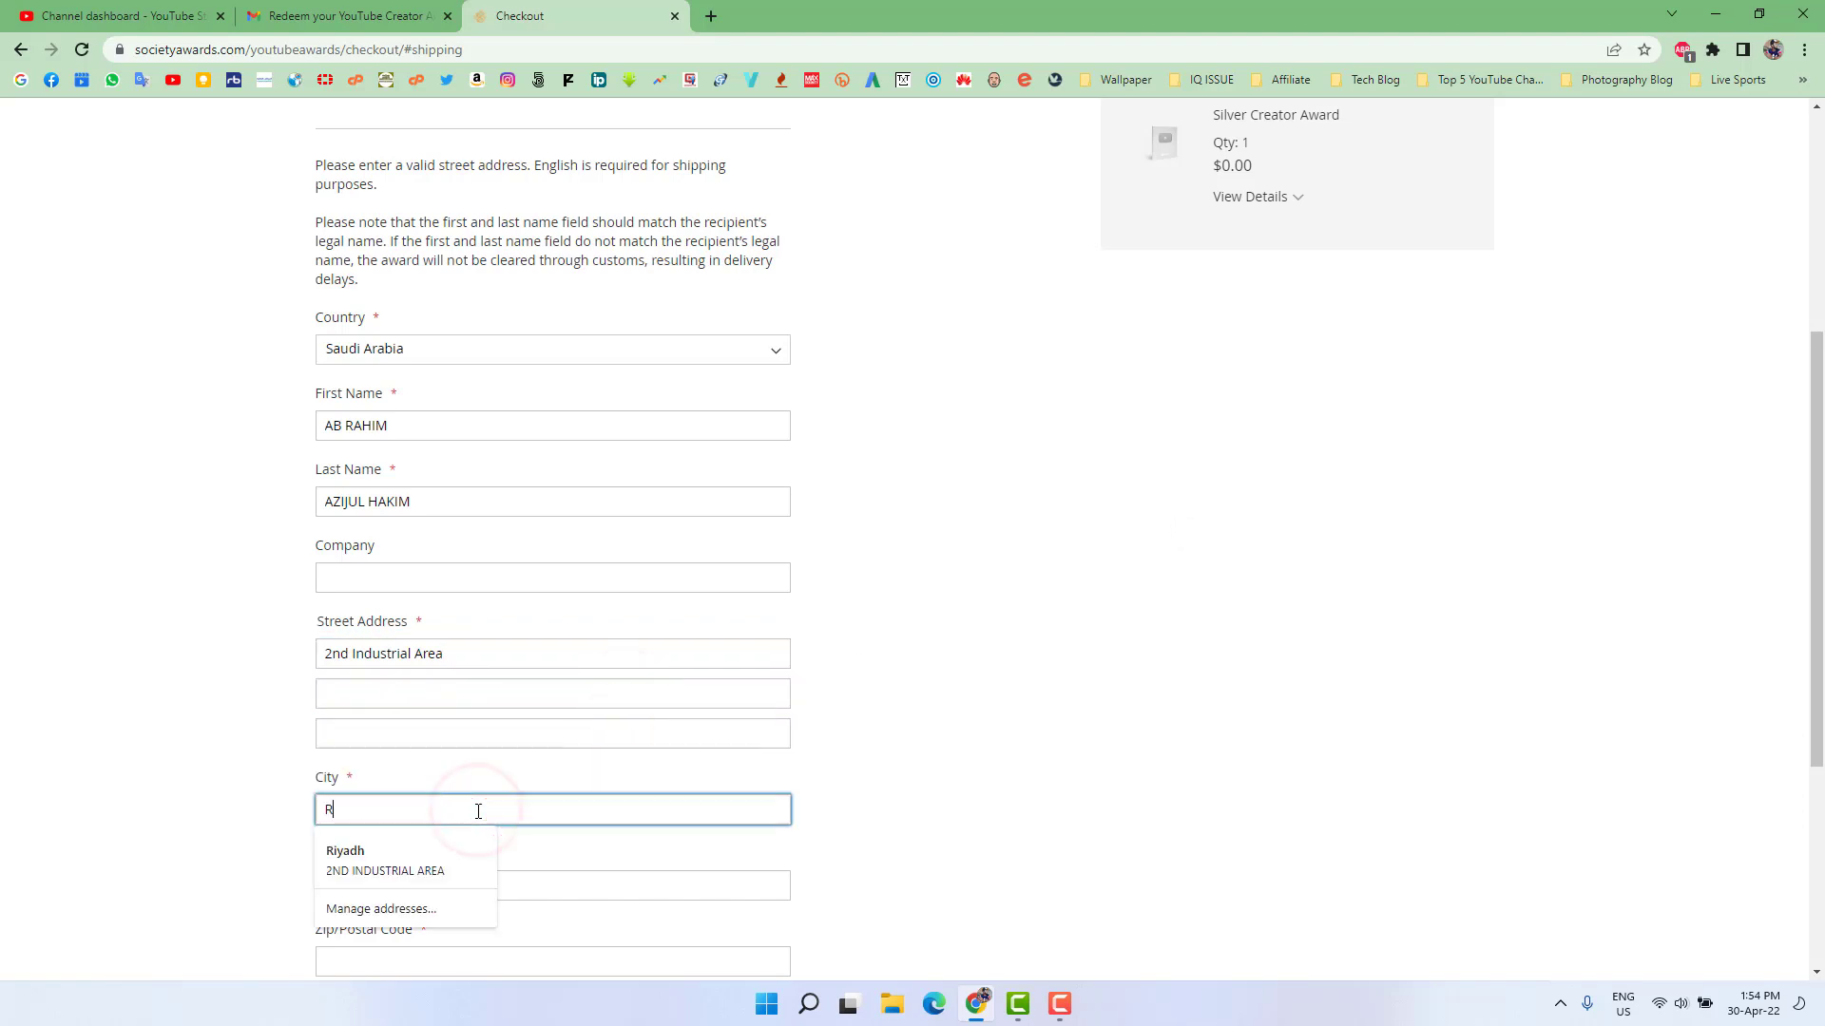
text(iyaDG)
key(BackSpace)
text(DH)
click(979, 748)
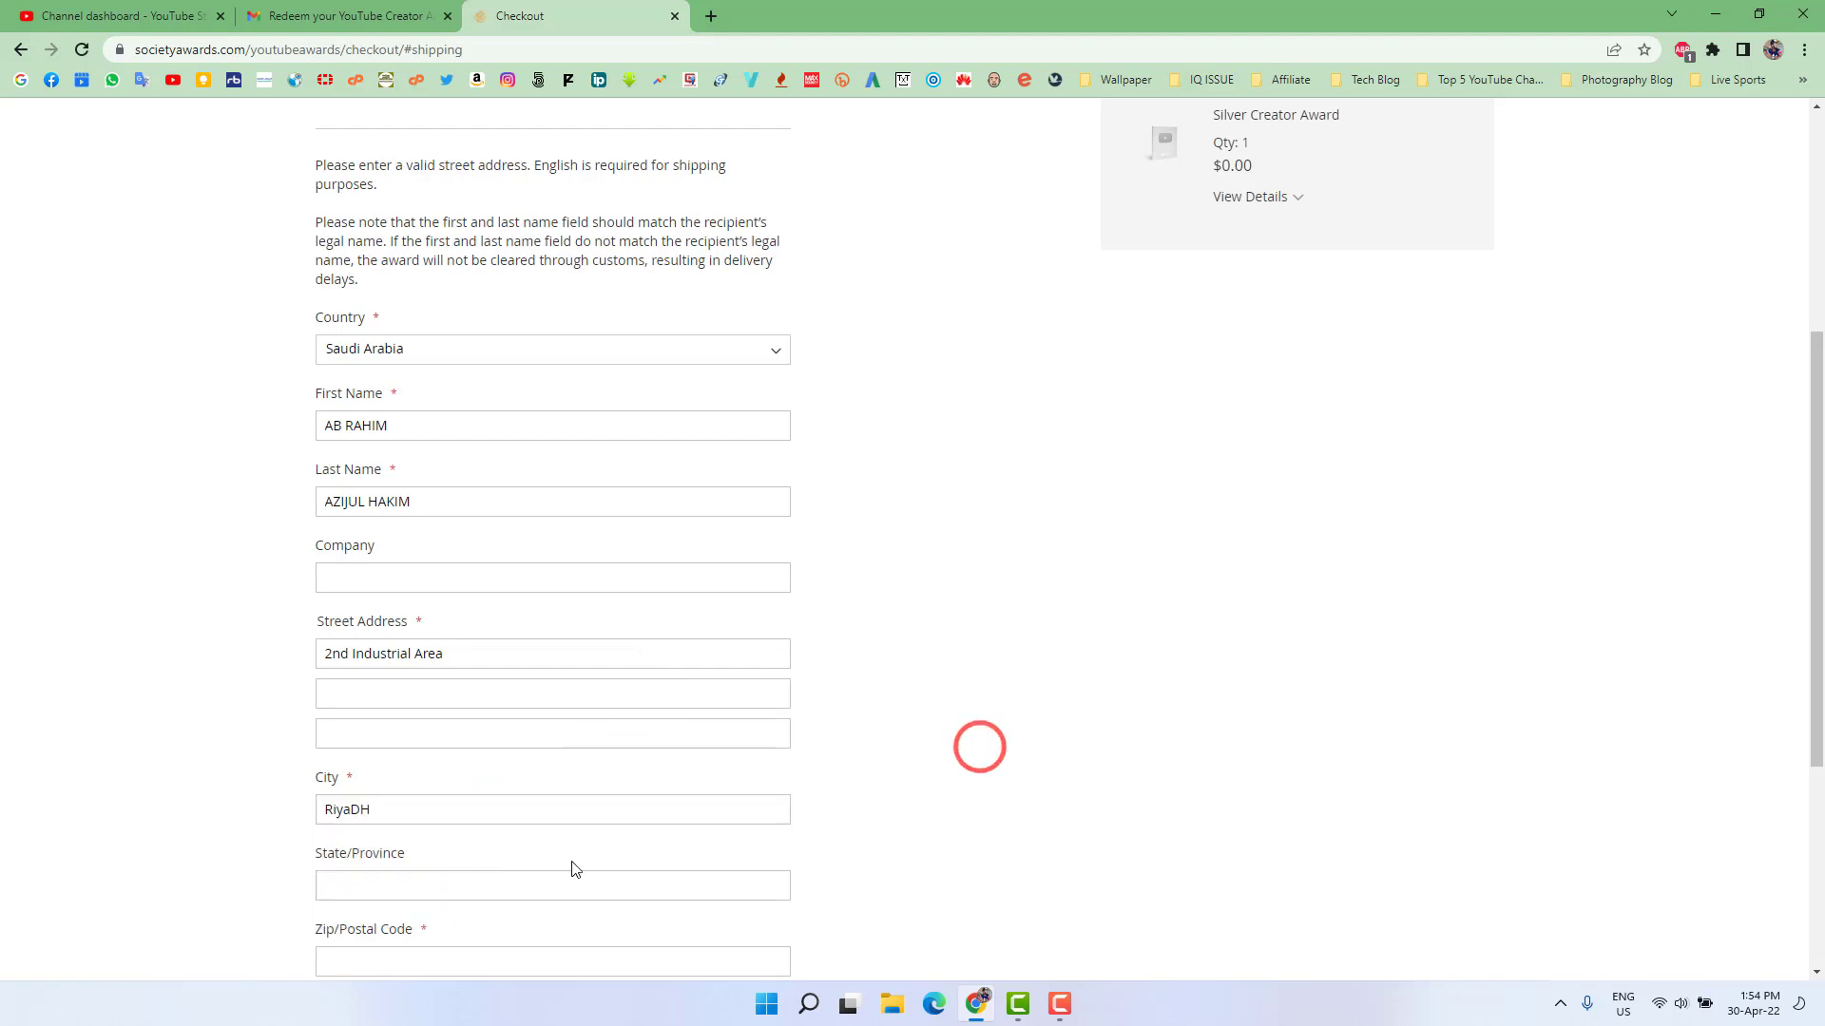
- Enter the state/province value and fix it so it begins with letters
click(541, 874)
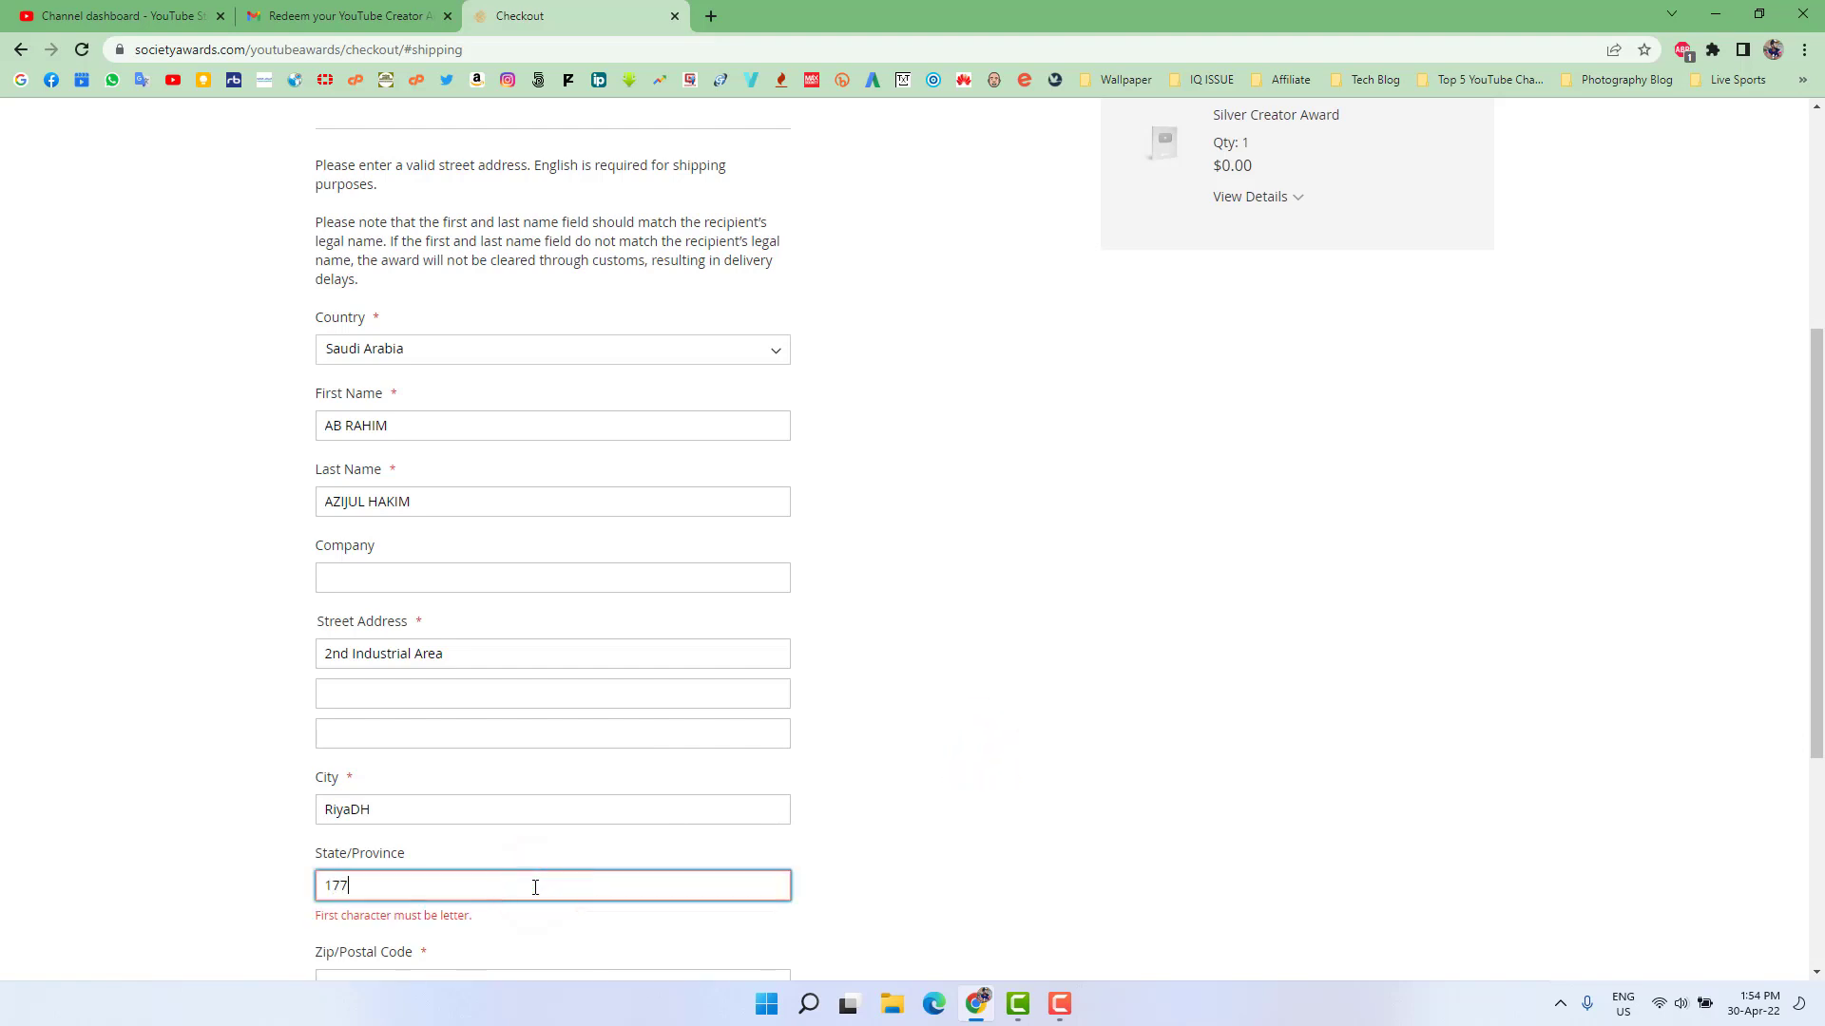
drag(1815, 525, 1771, 610)
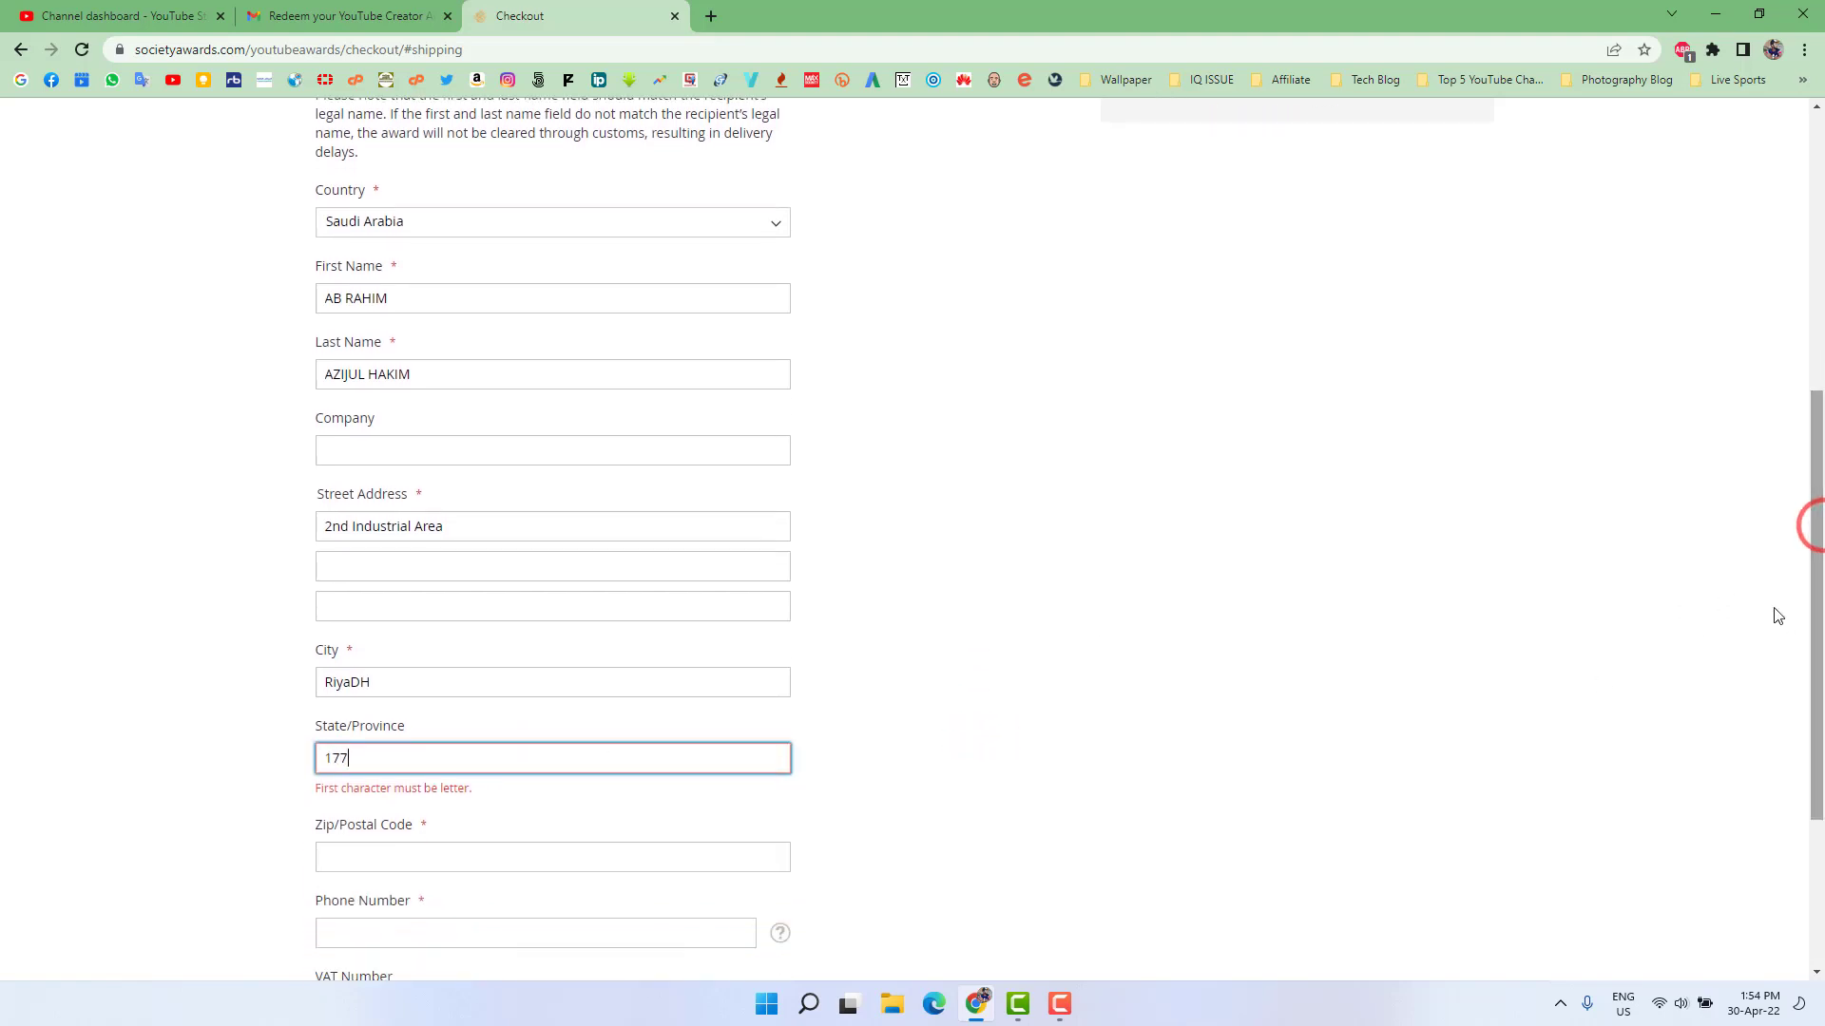
click(467, 857)
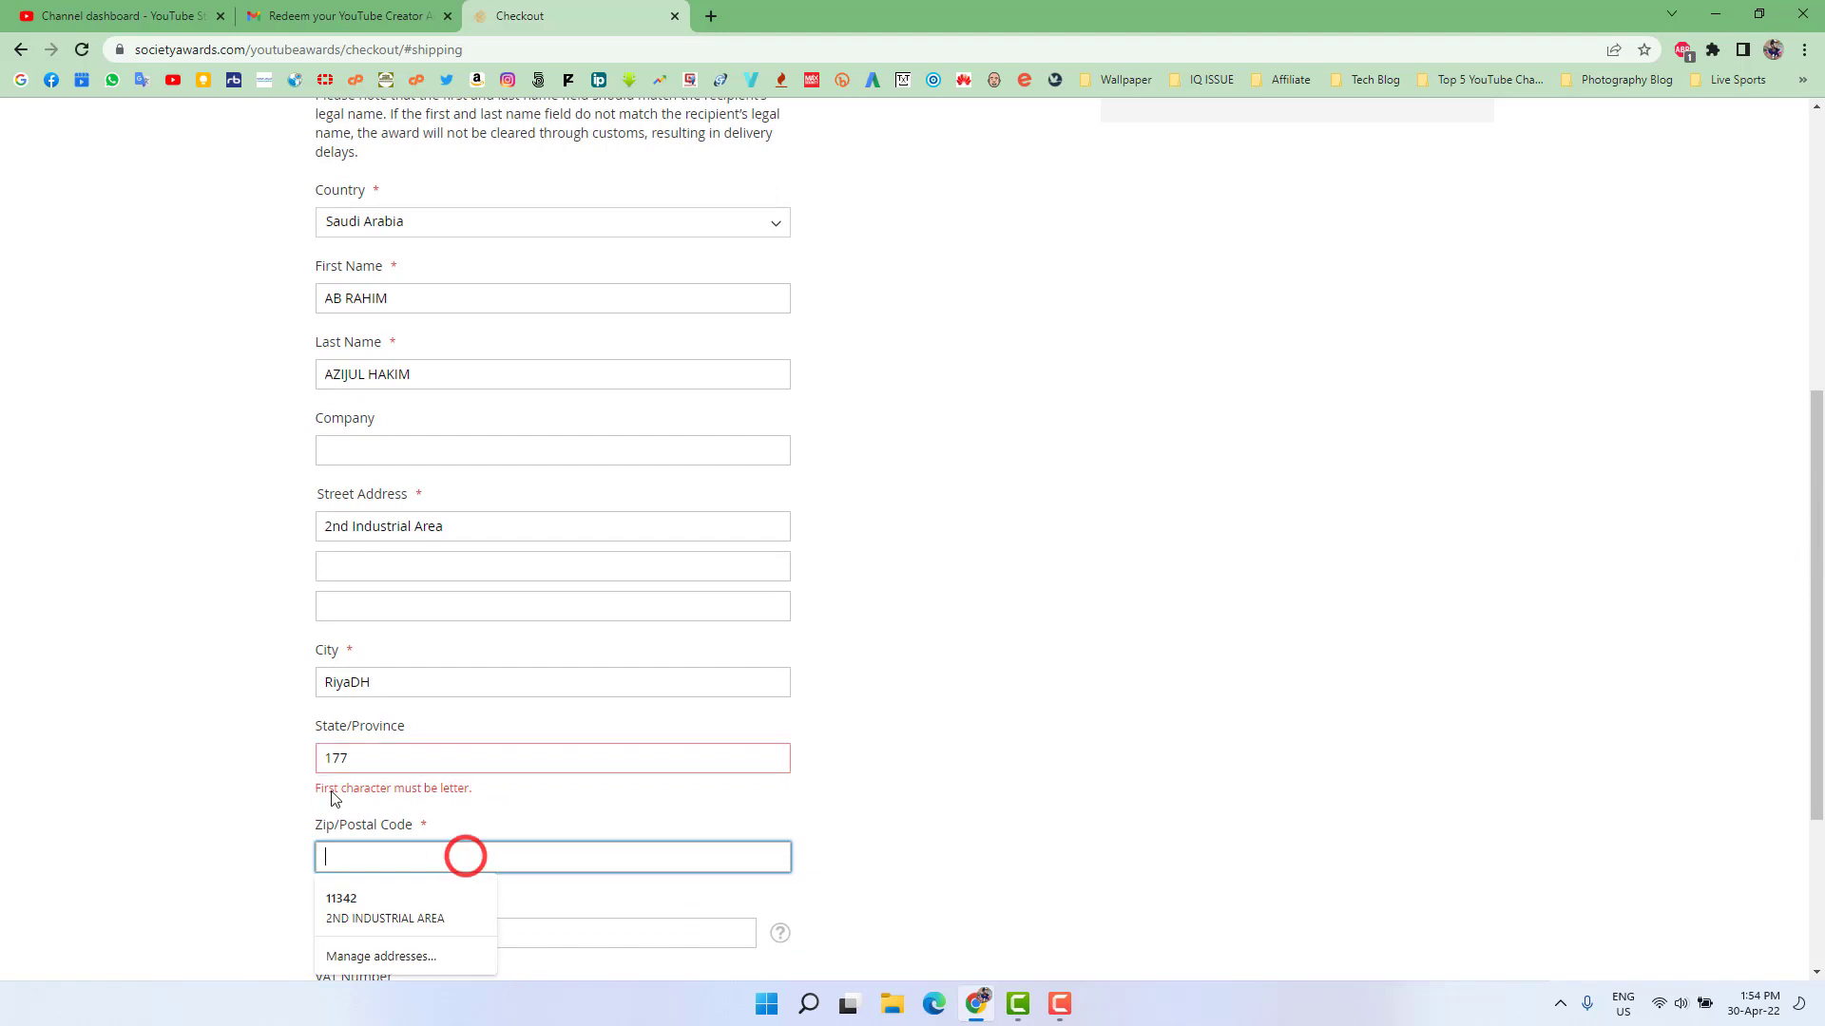
click(373, 761)
key(Home)
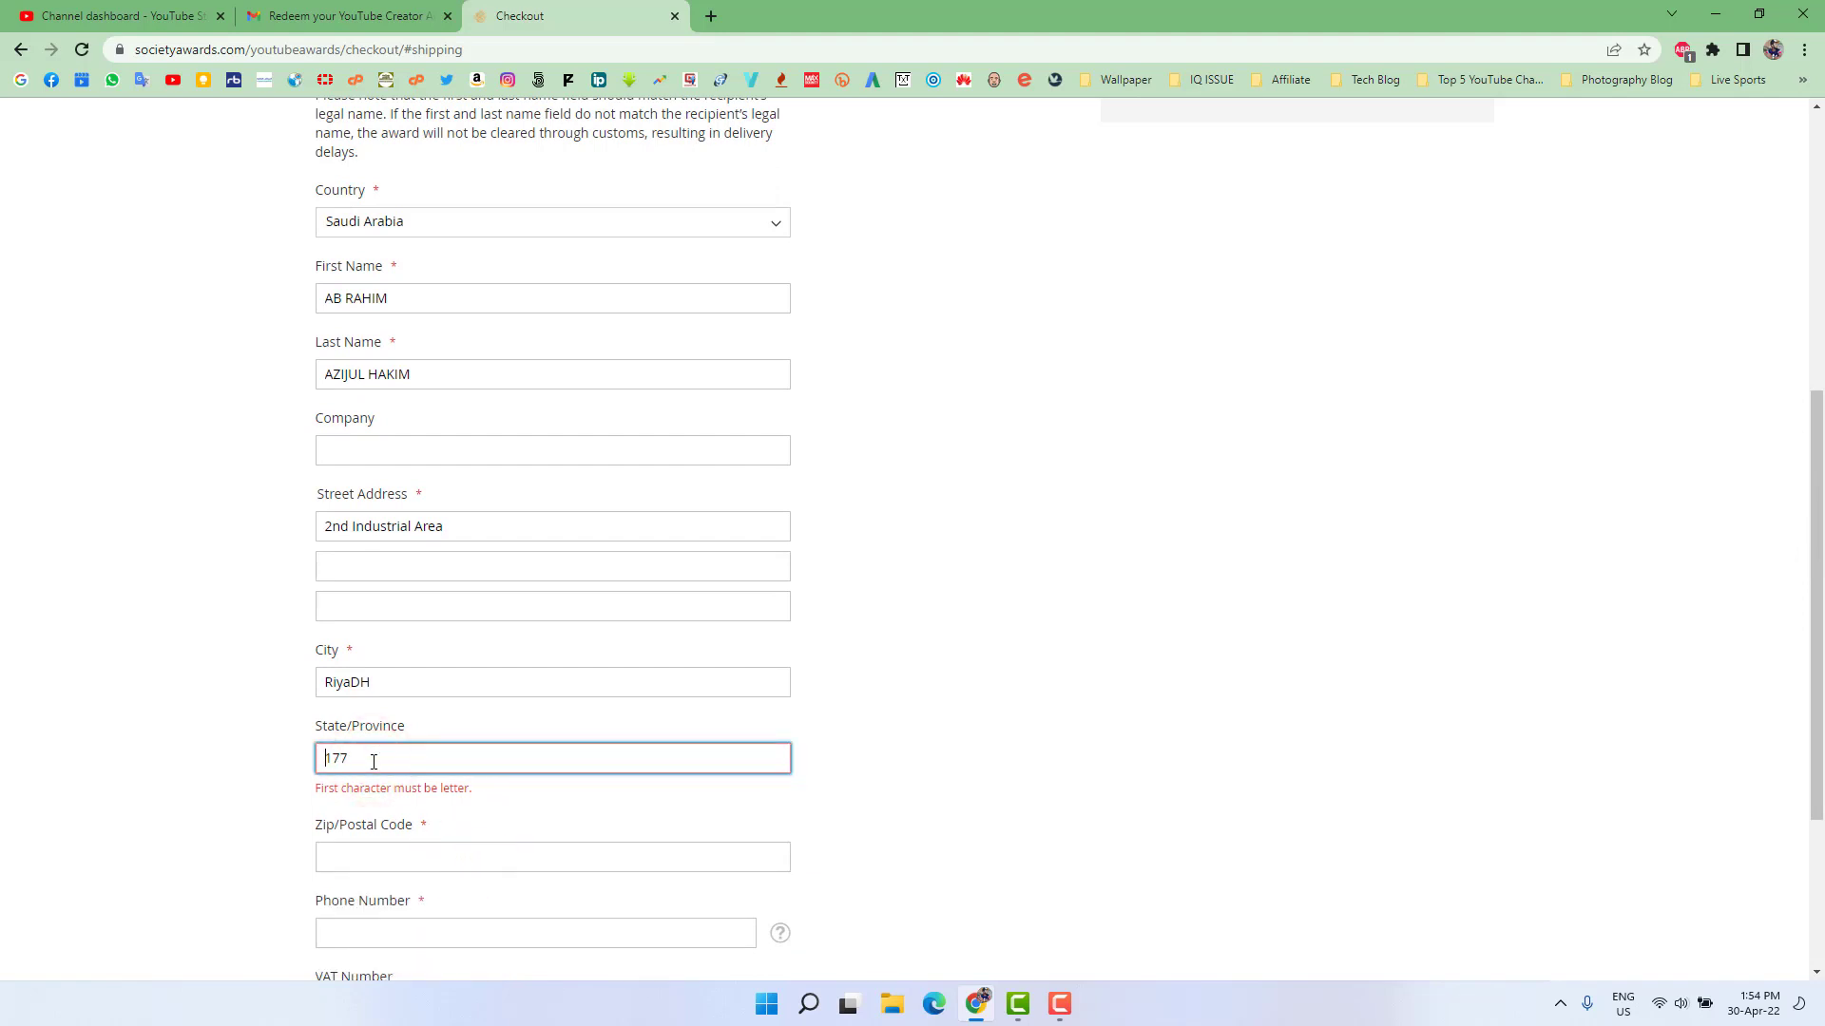
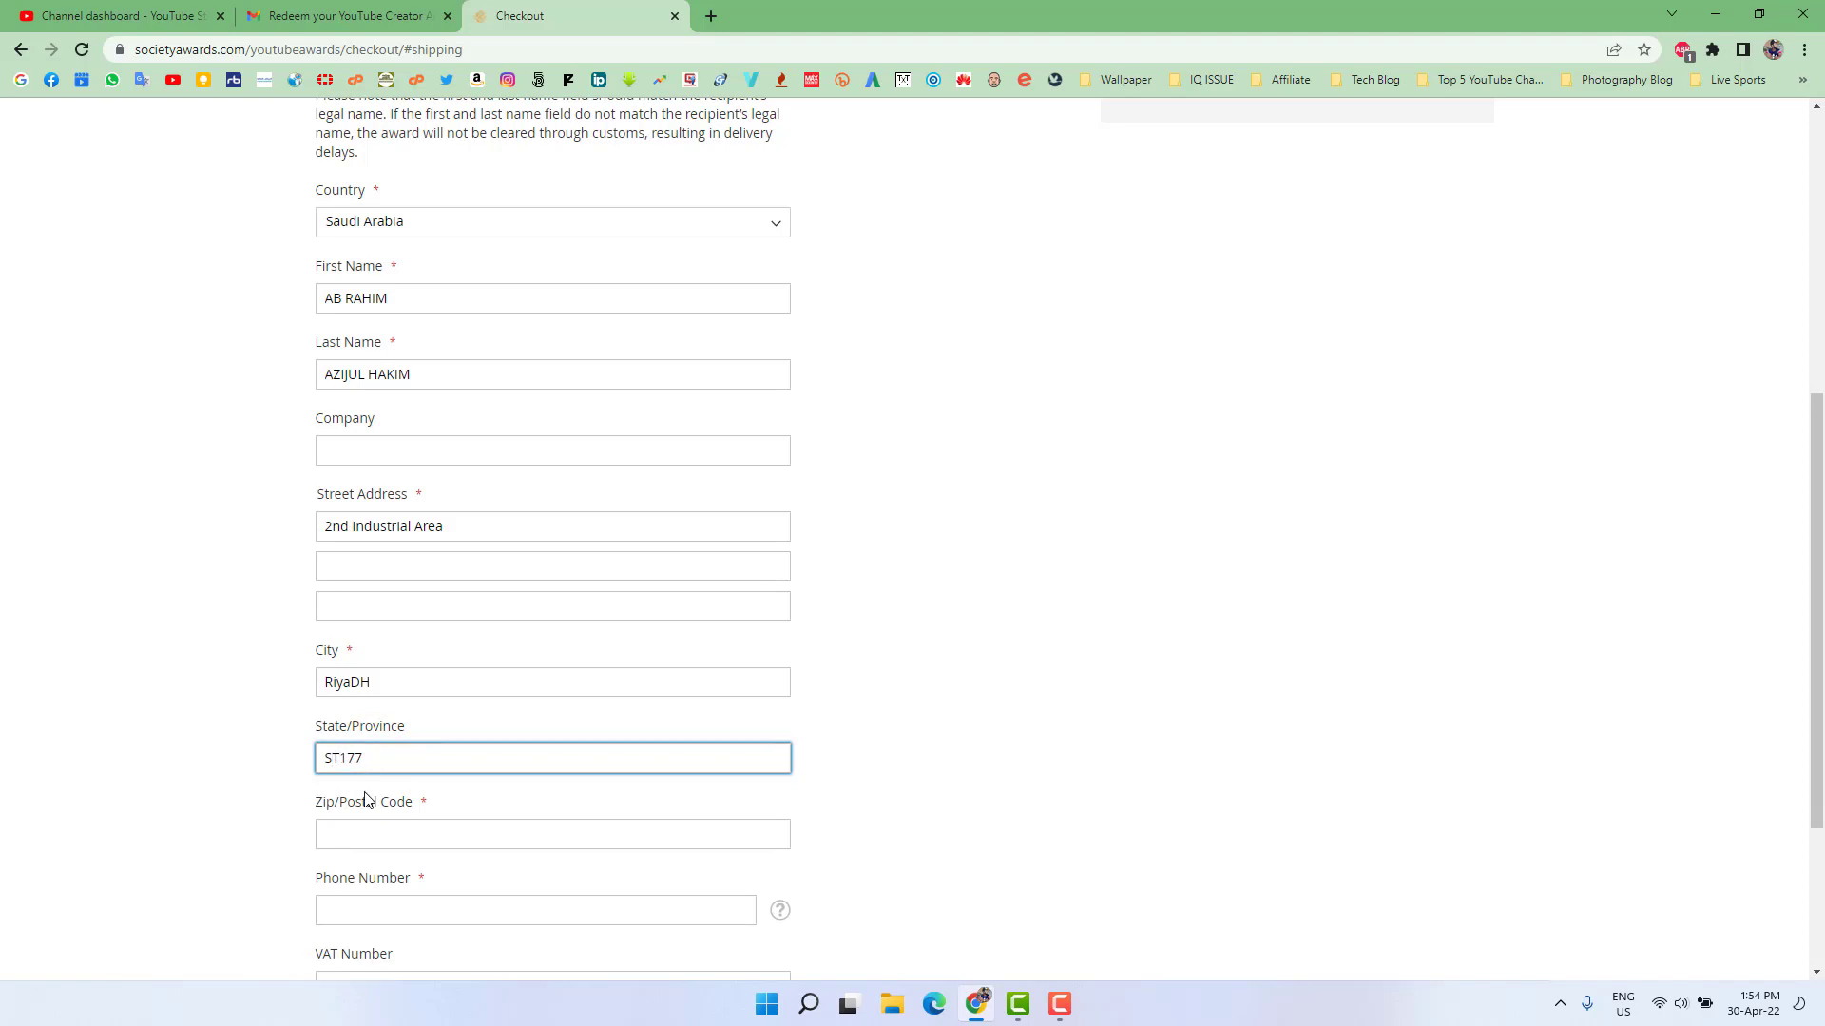
- Autofill the Zip/Postal Code and Phone Number fields
click(354, 835)
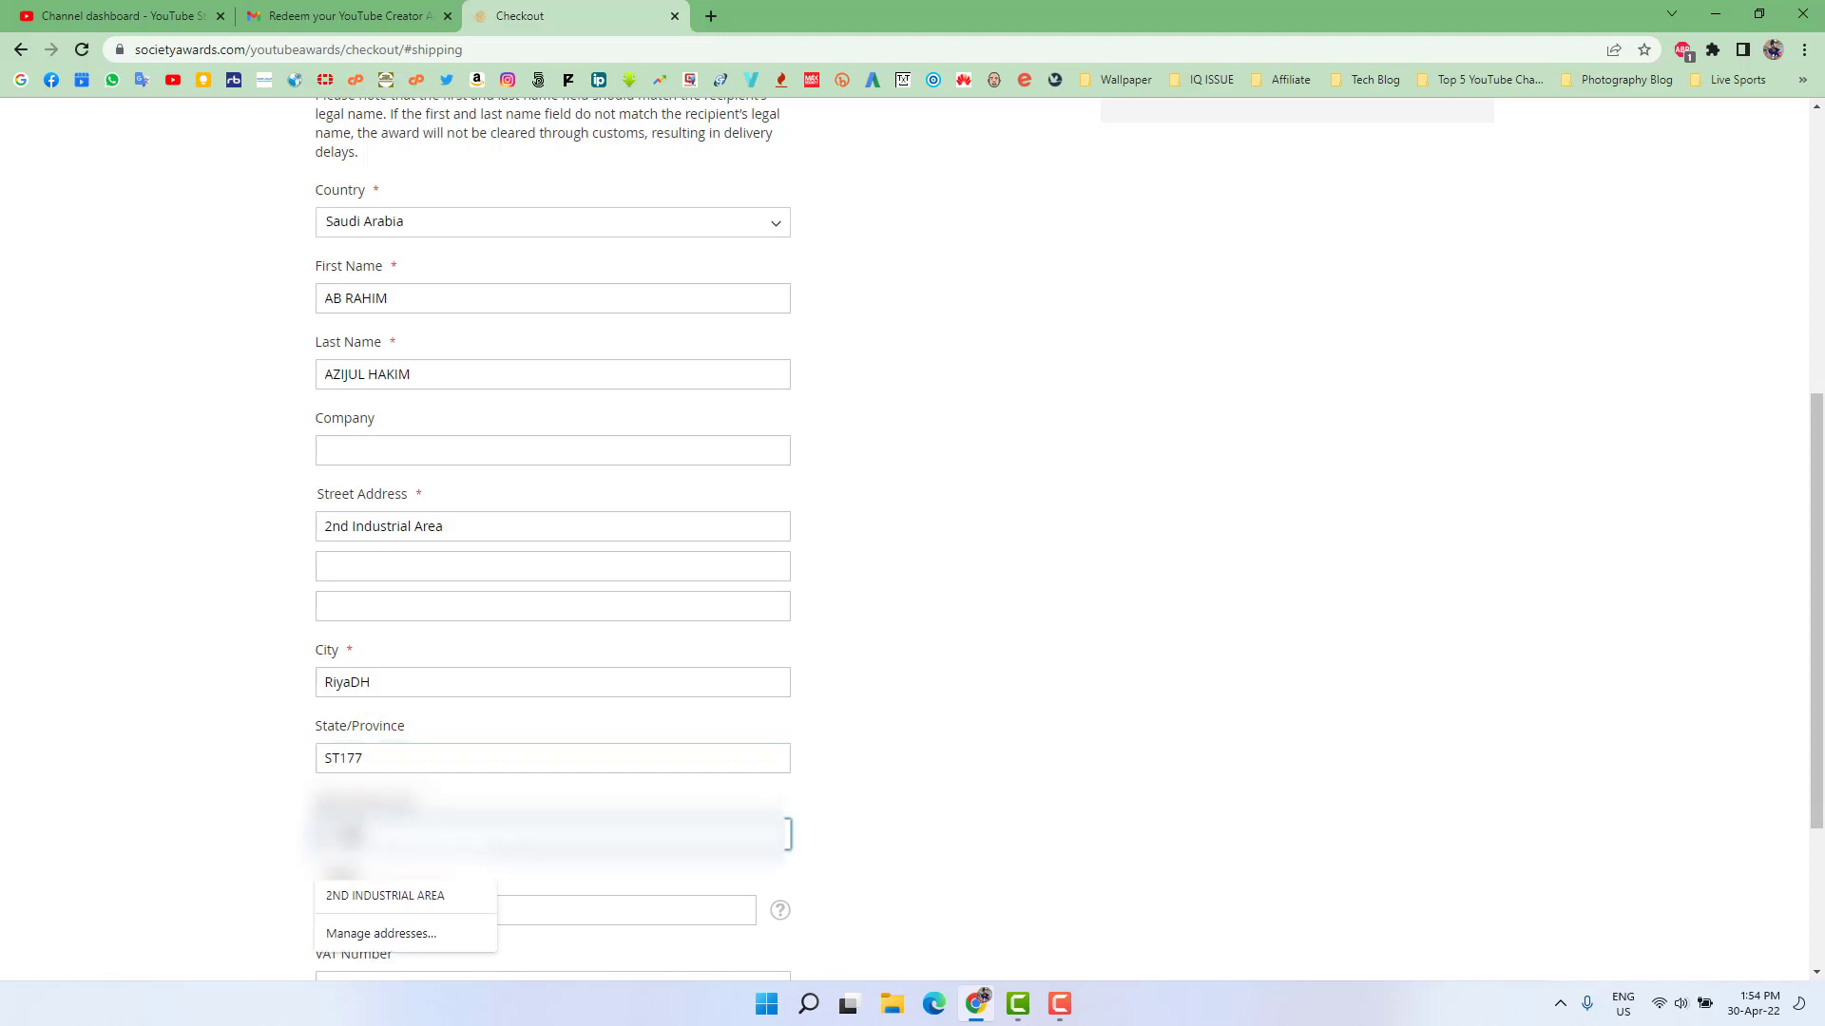
click(1289, 690)
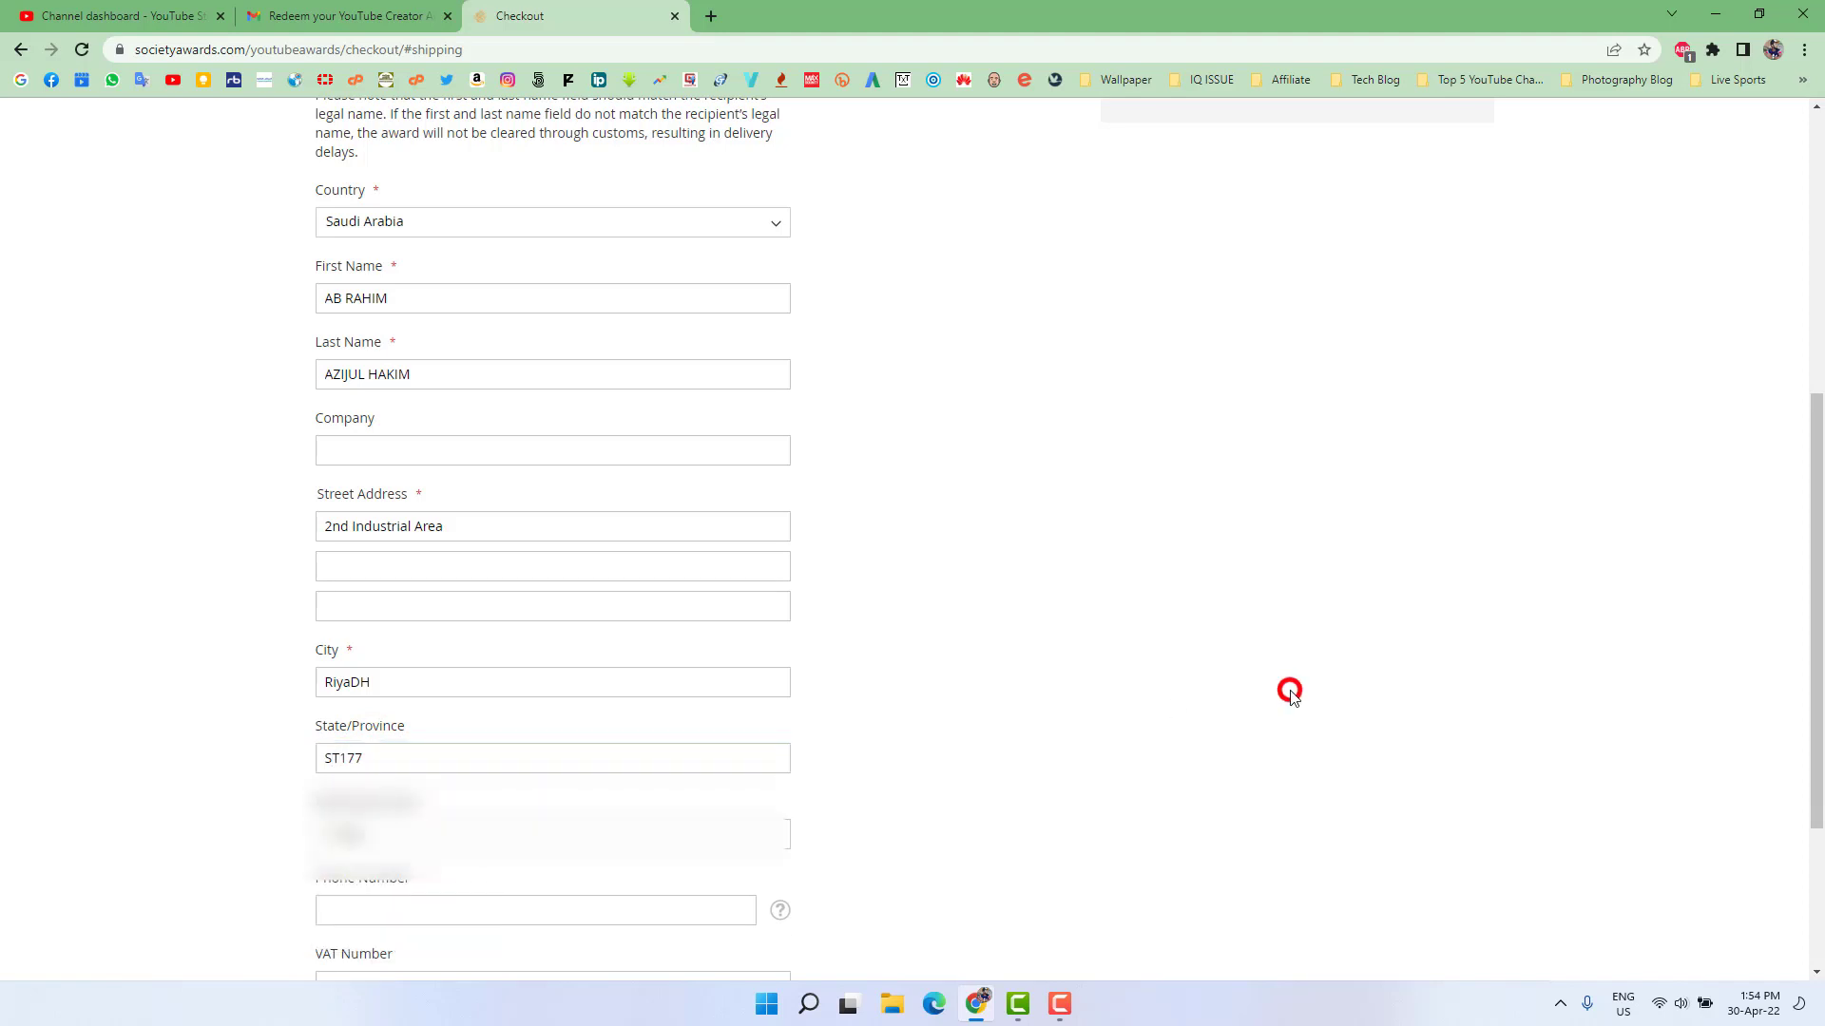
drag(1817, 584, 1817, 633)
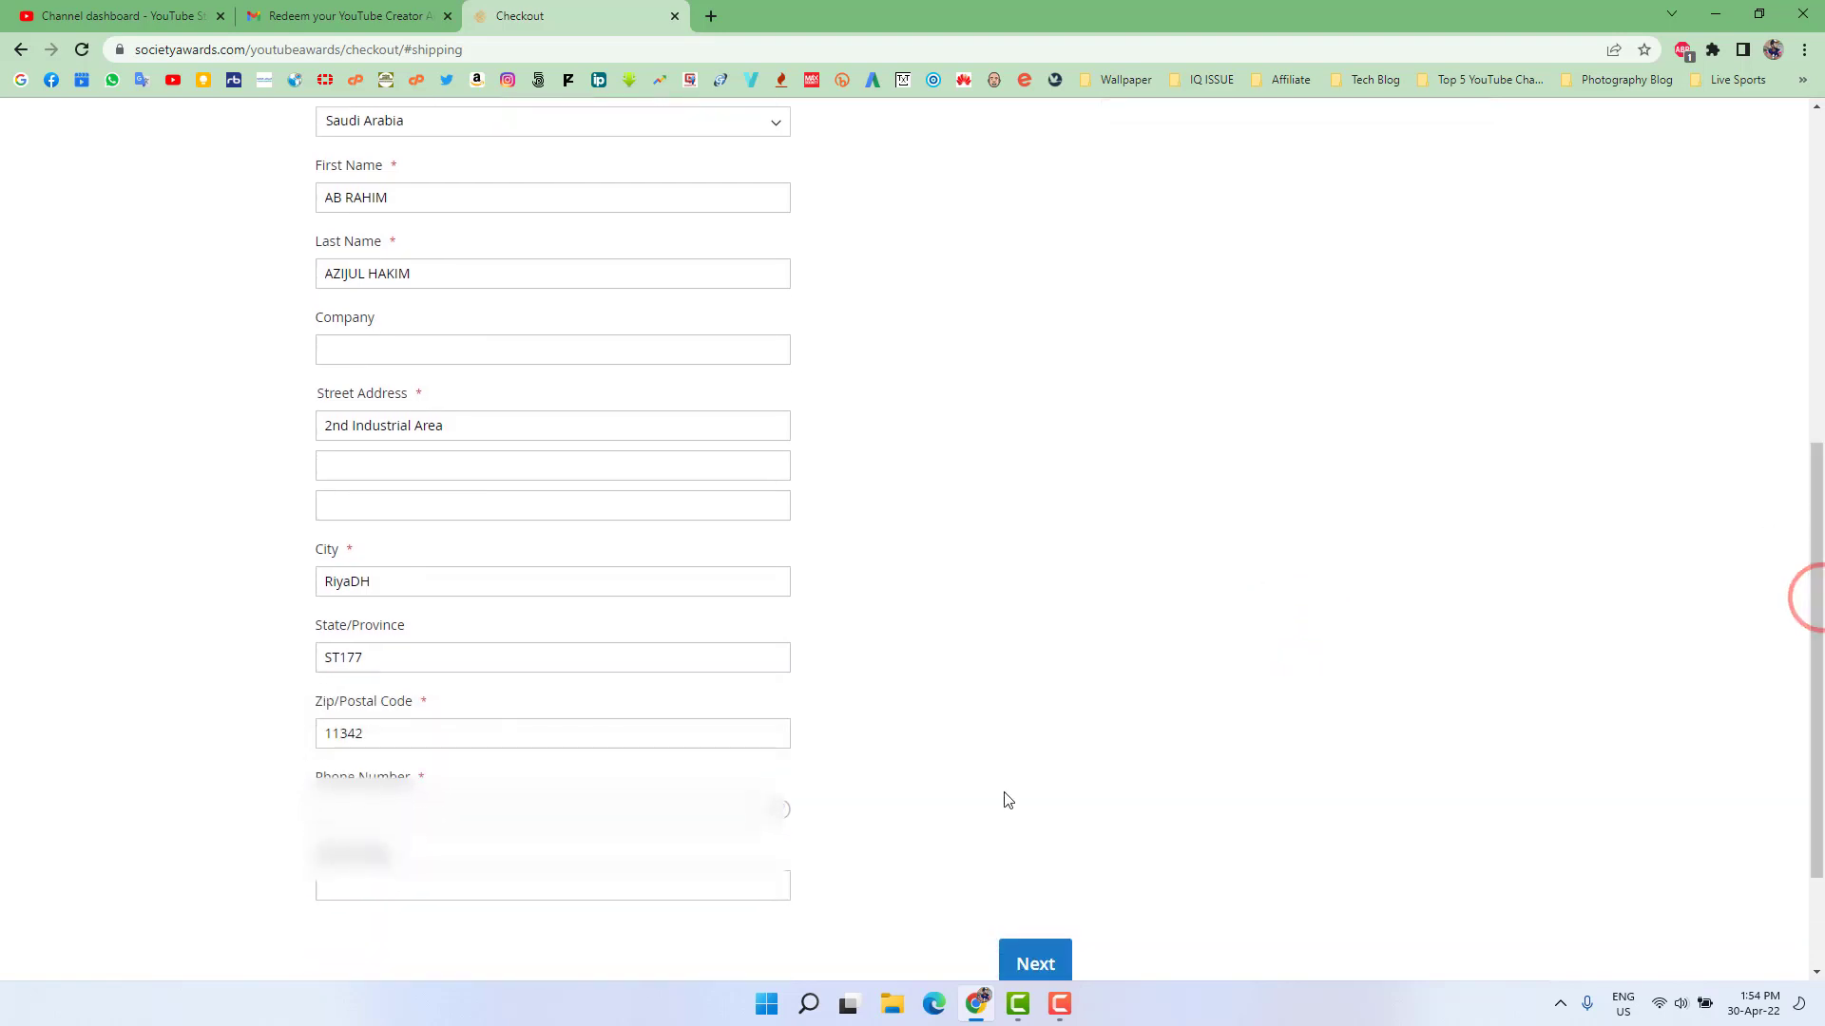
click(452, 808)
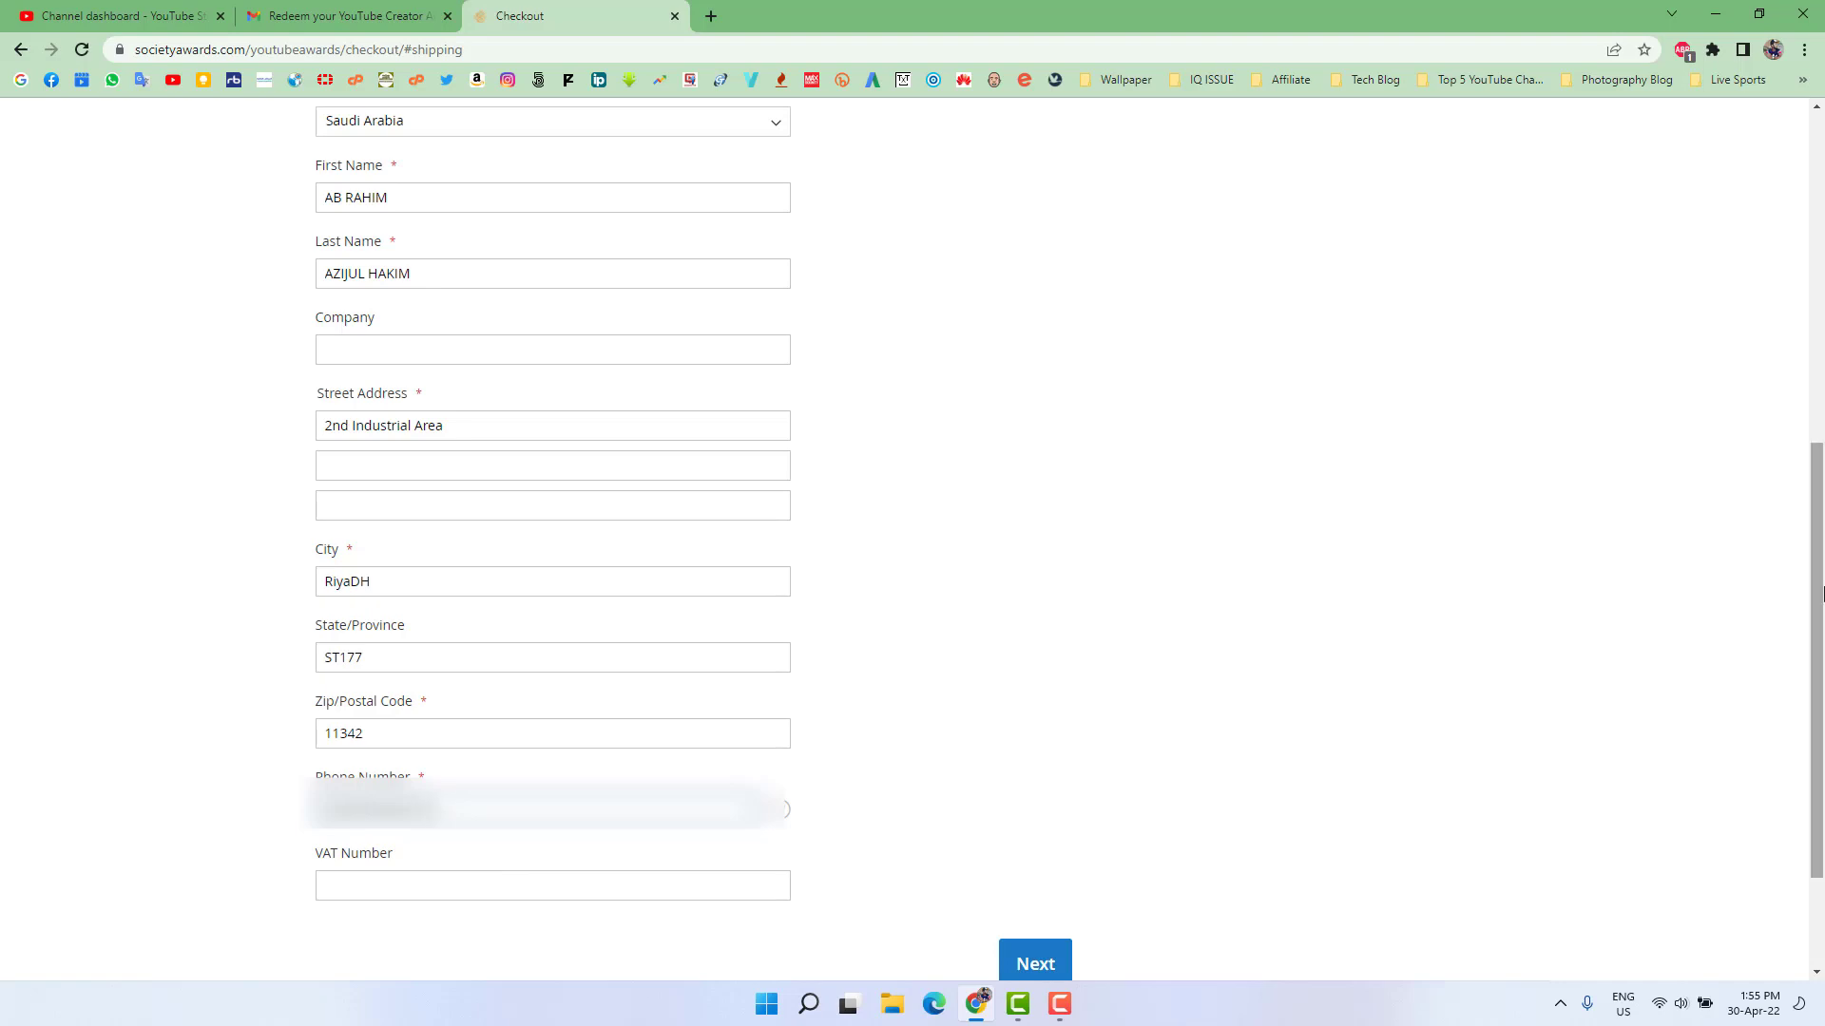
- Submit the shipping details with Next to reach Review & Payments
drag(1815, 627, 1820, 363)
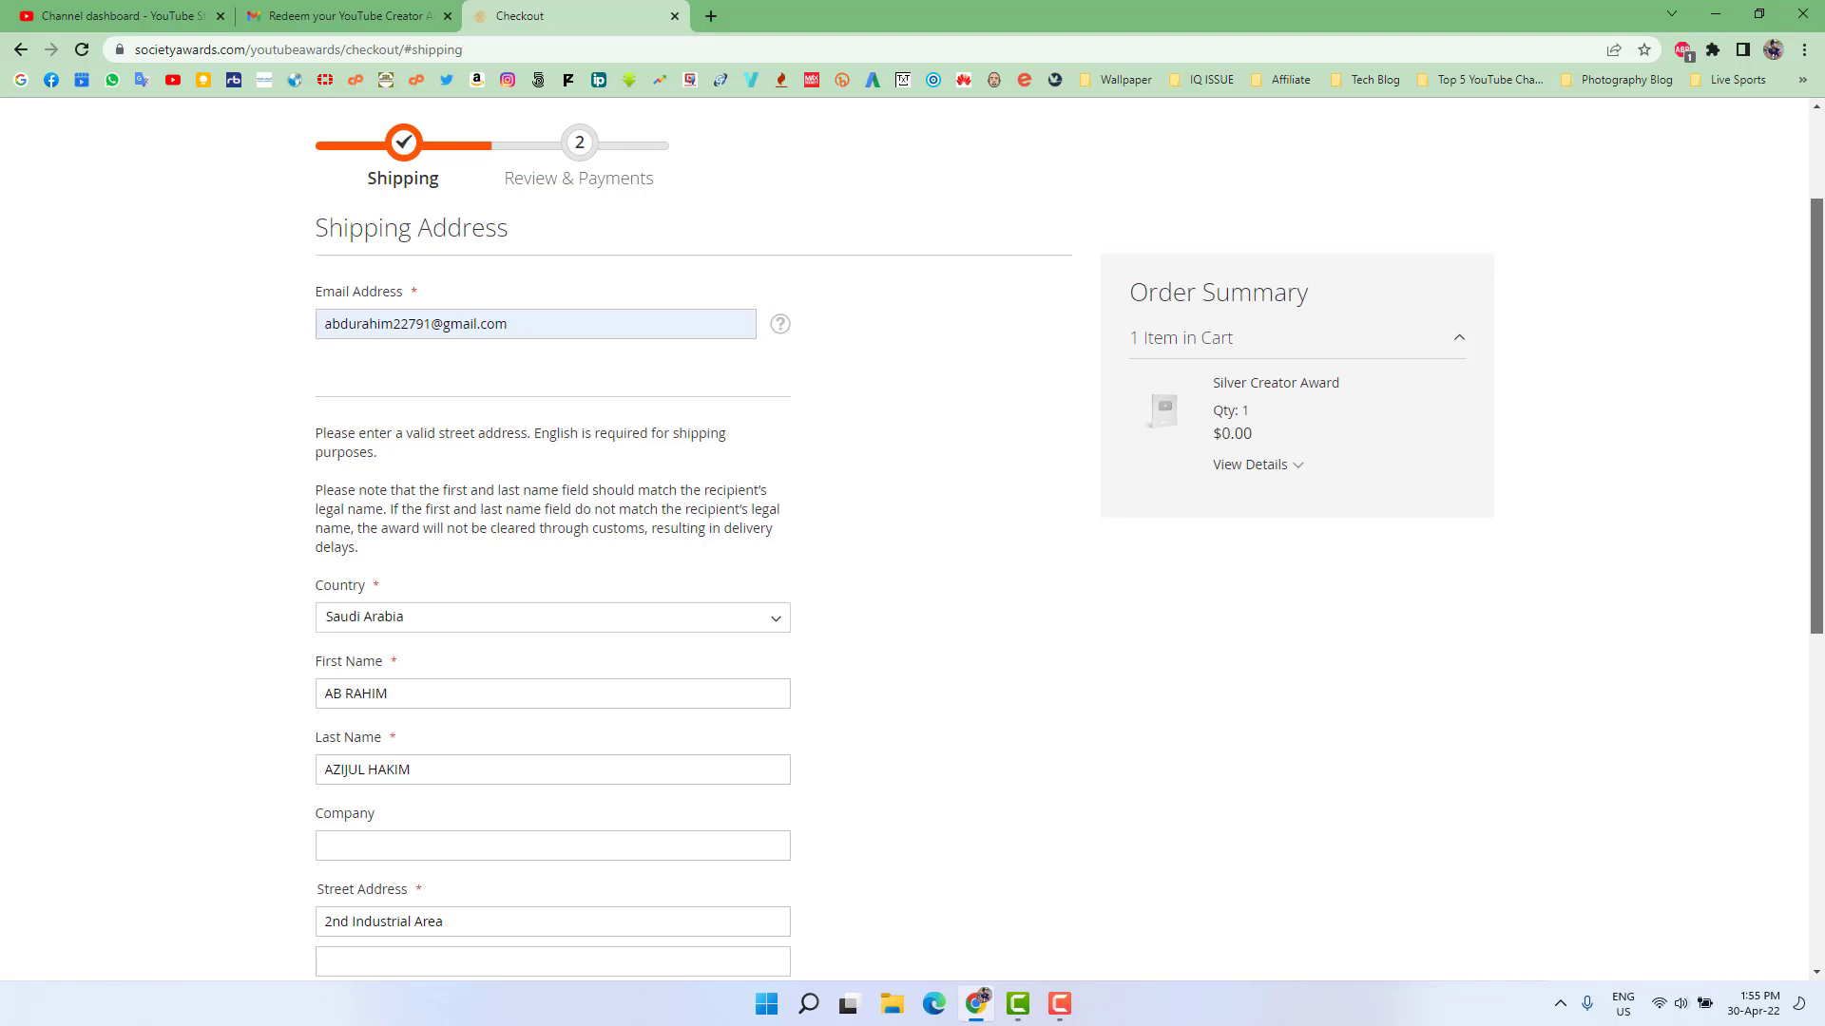
scroll(912, 551, up, 1)
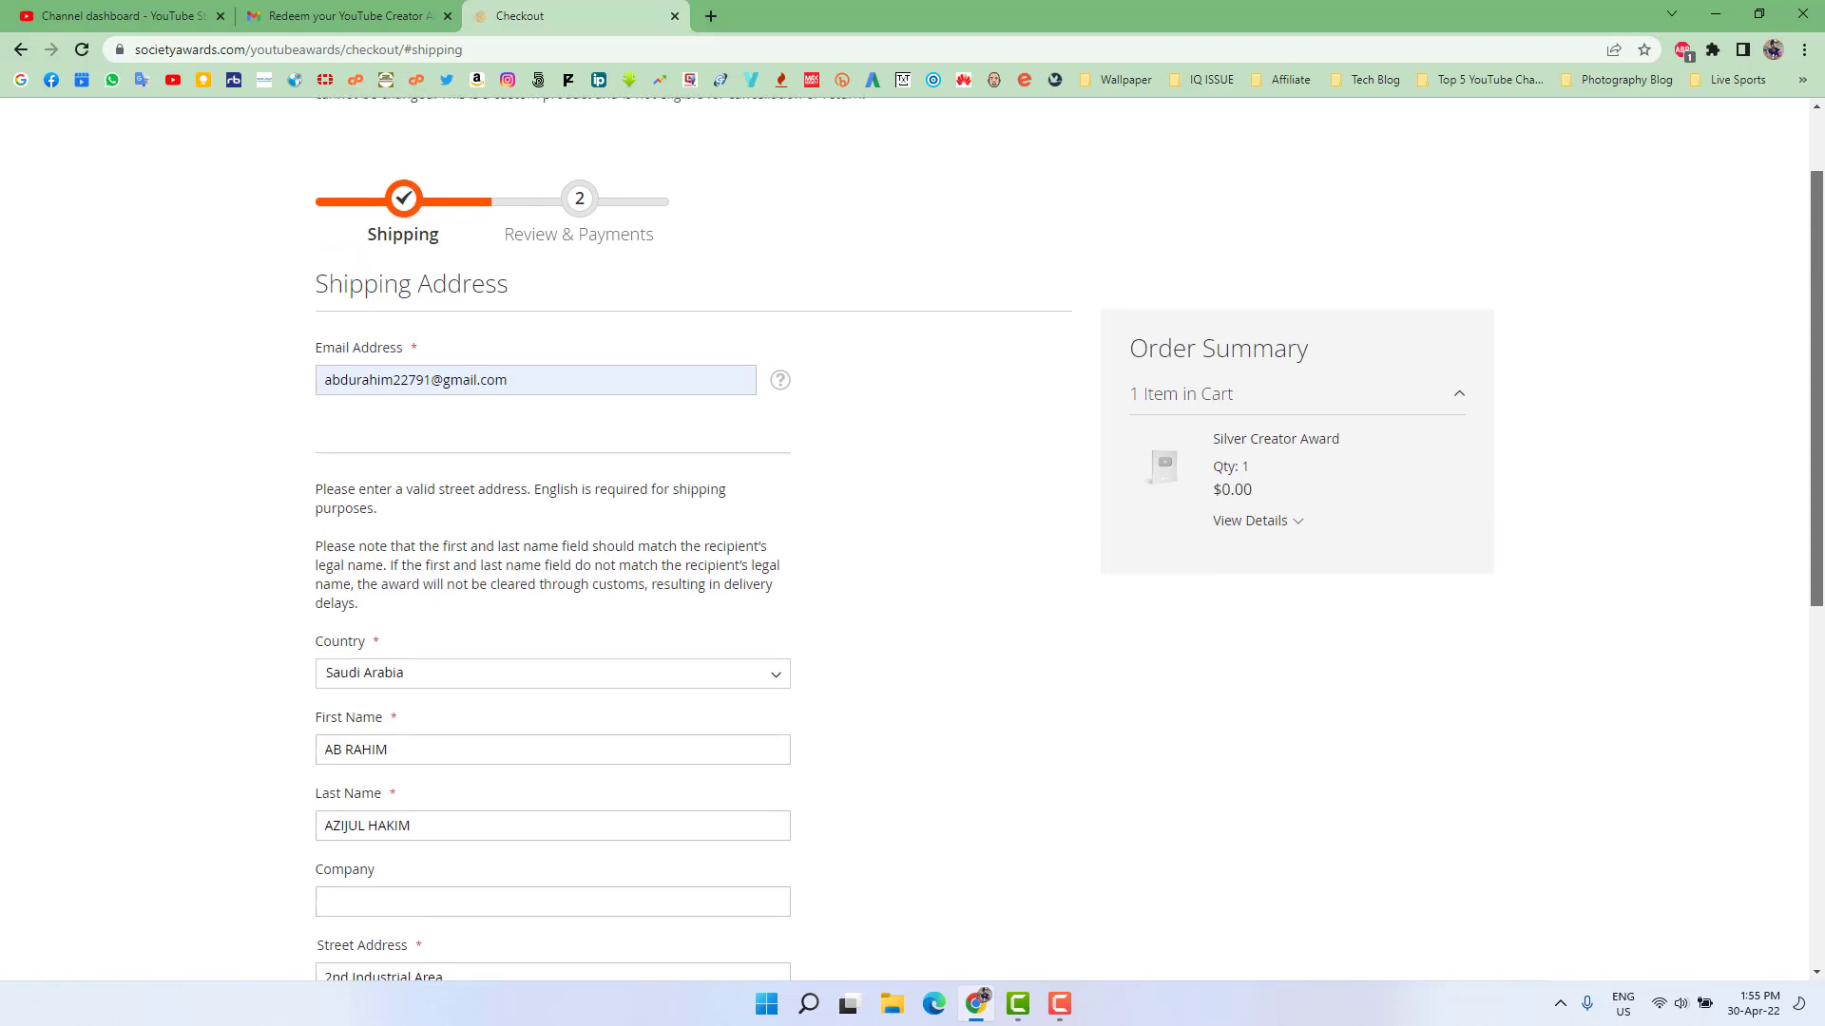
scroll(1820, 450, down, 3)
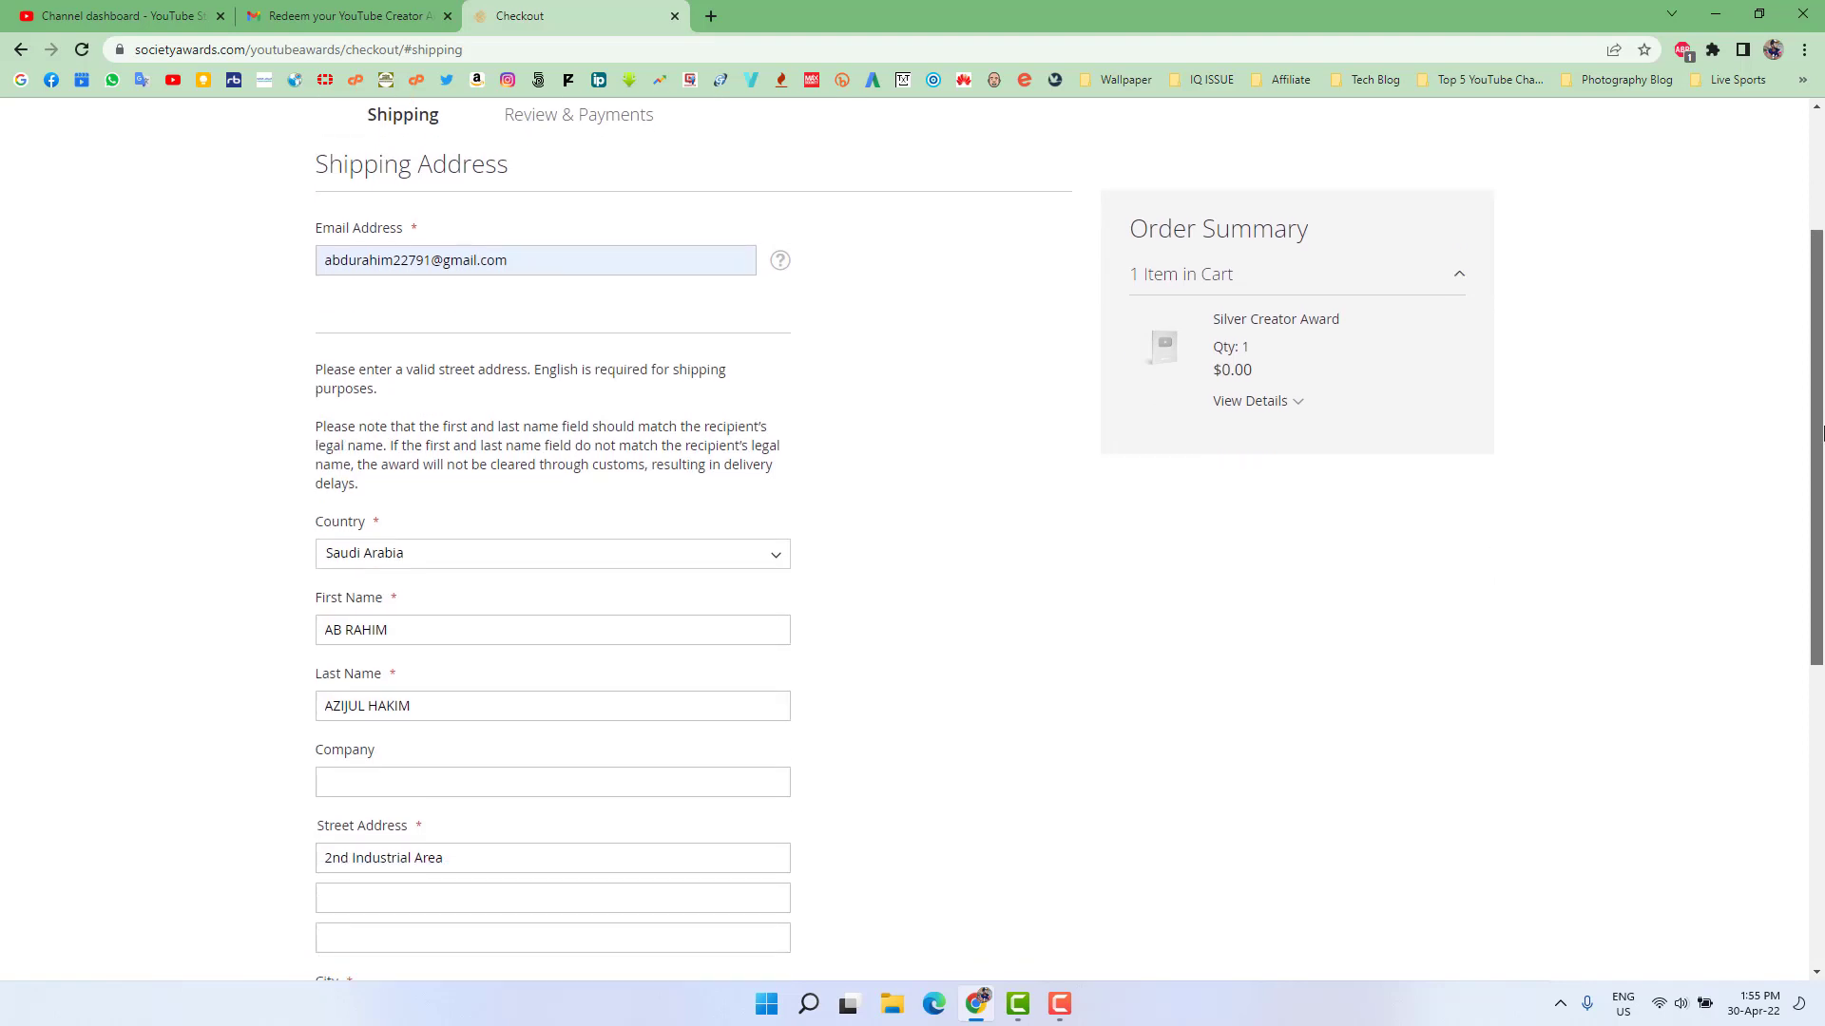
drag(1820, 451, 1821, 498)
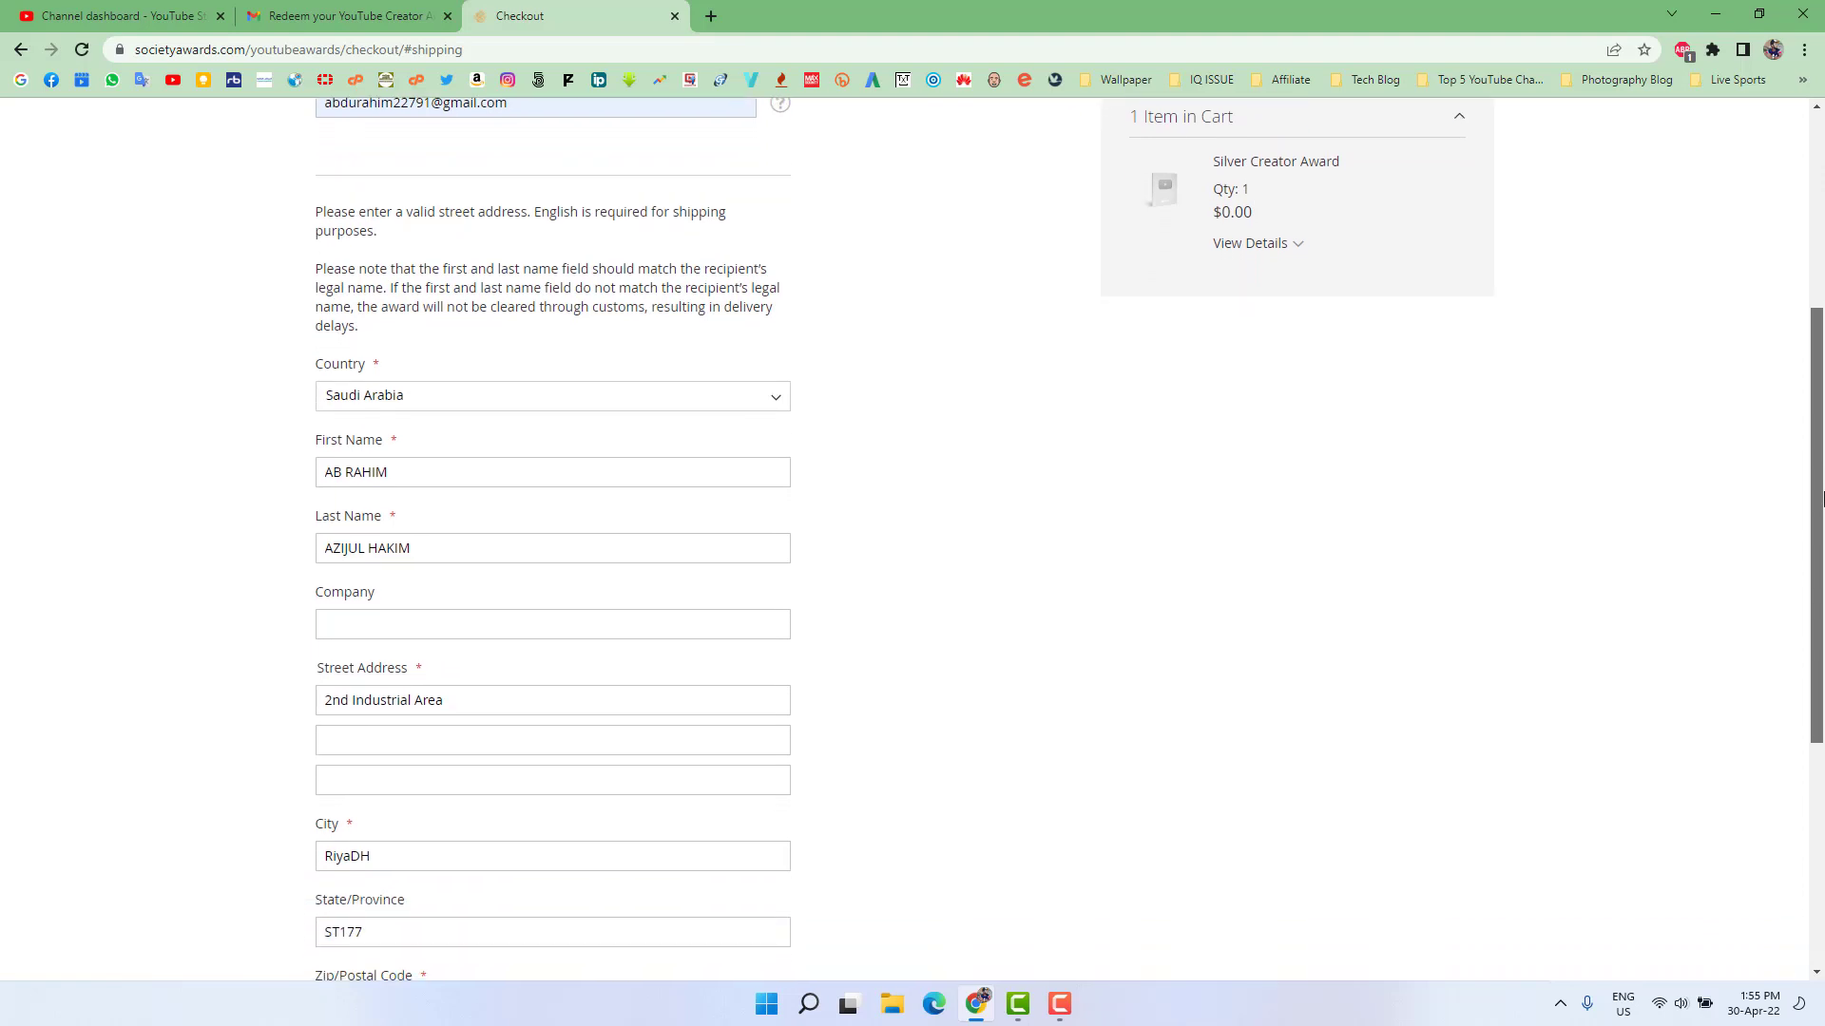
drag(1821, 498, 1812, 681)
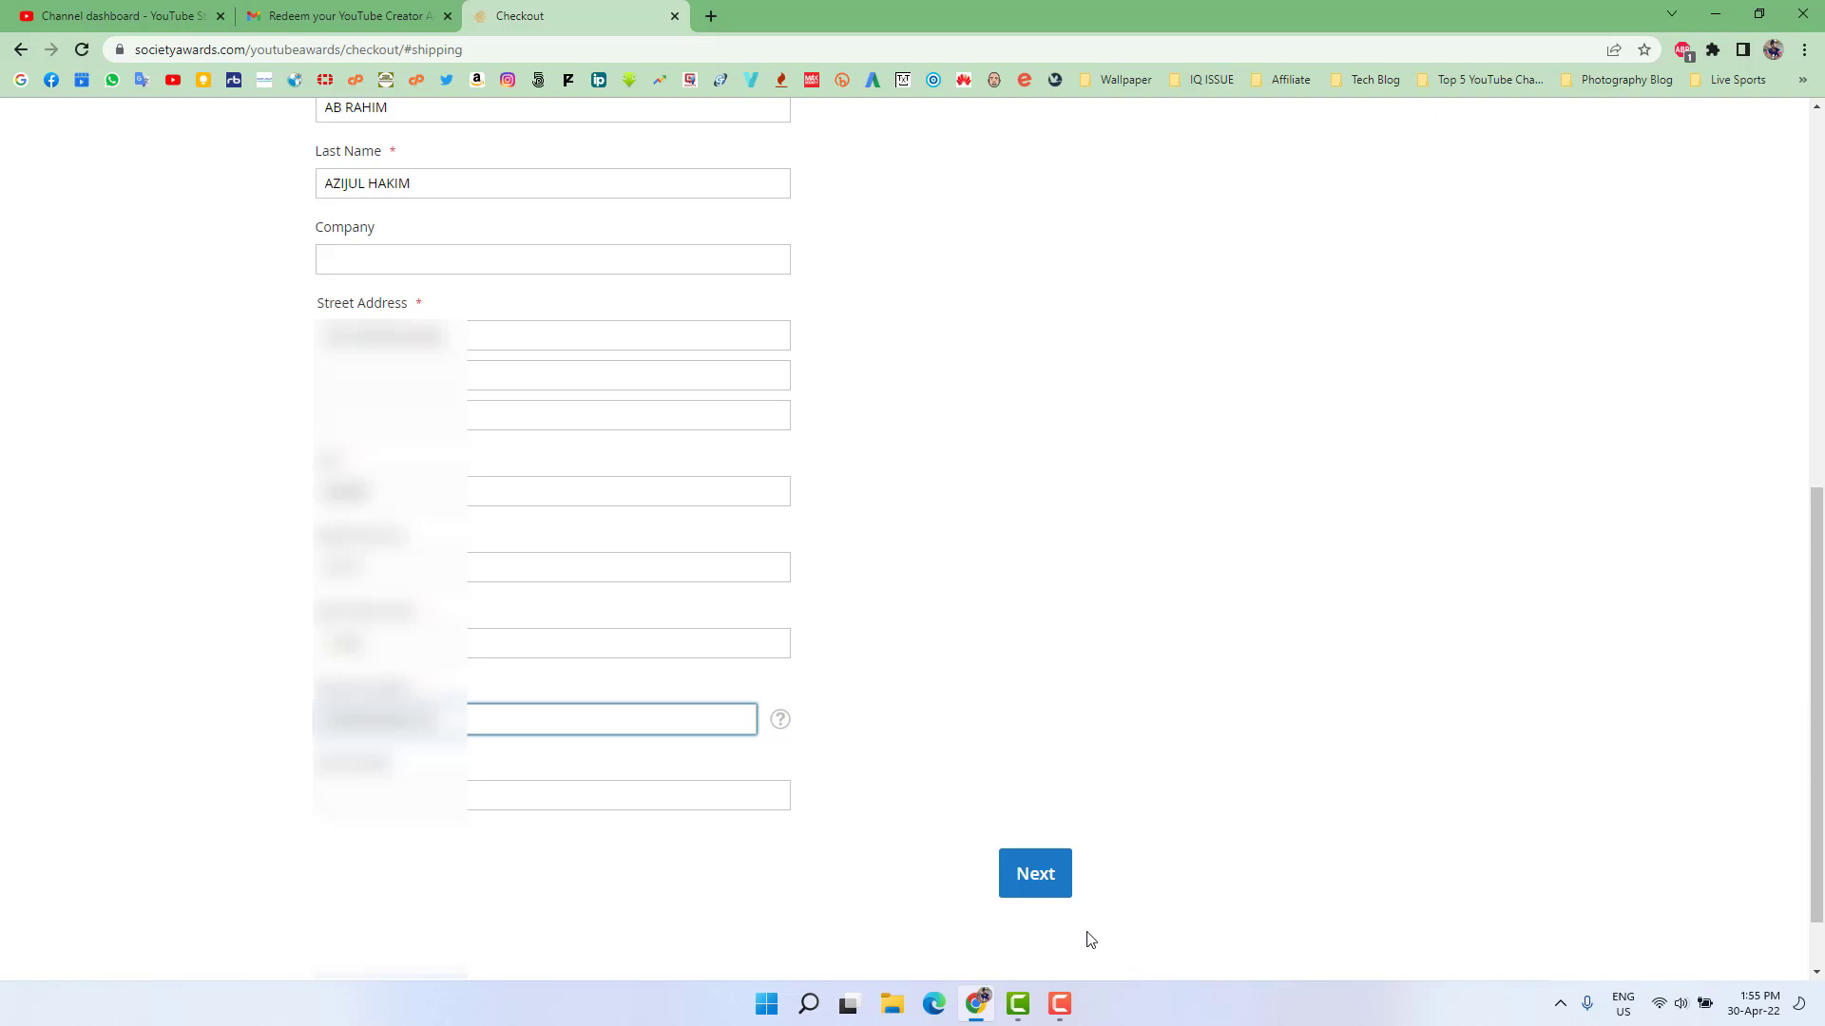
click(1042, 882)
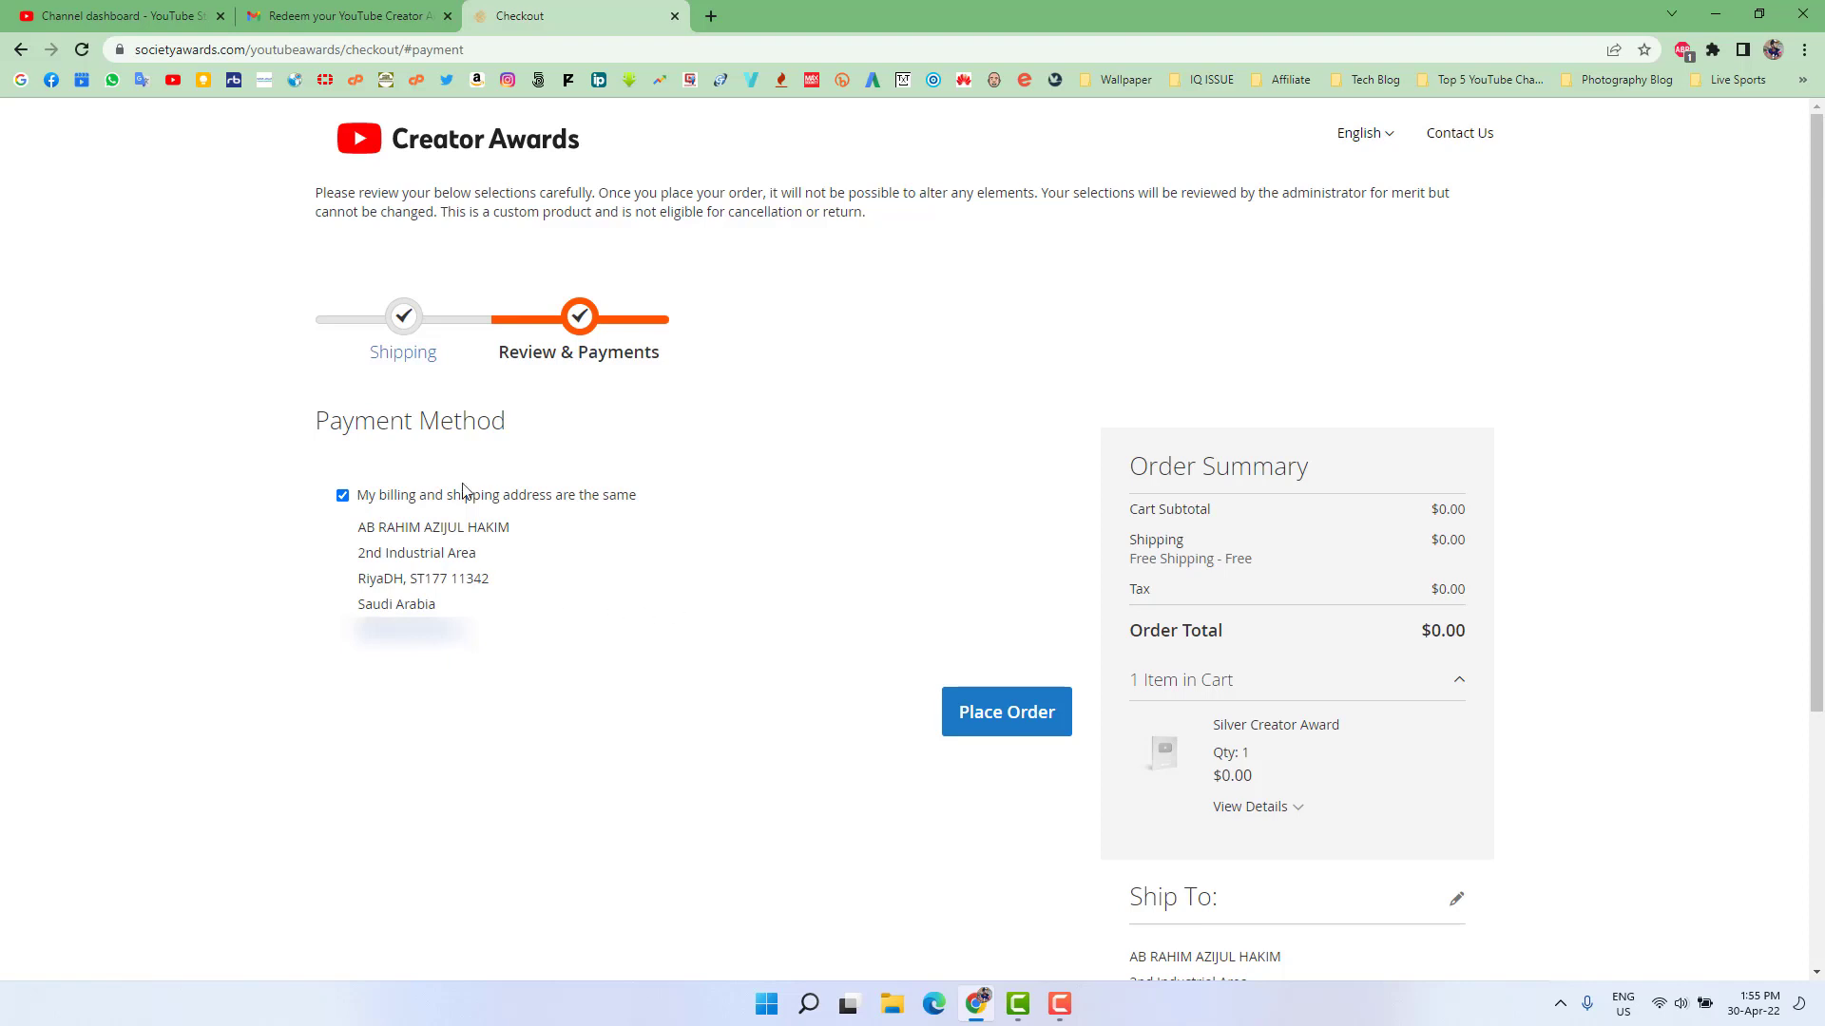
- Place the $0.00 Silver Creator Award order
click(999, 716)
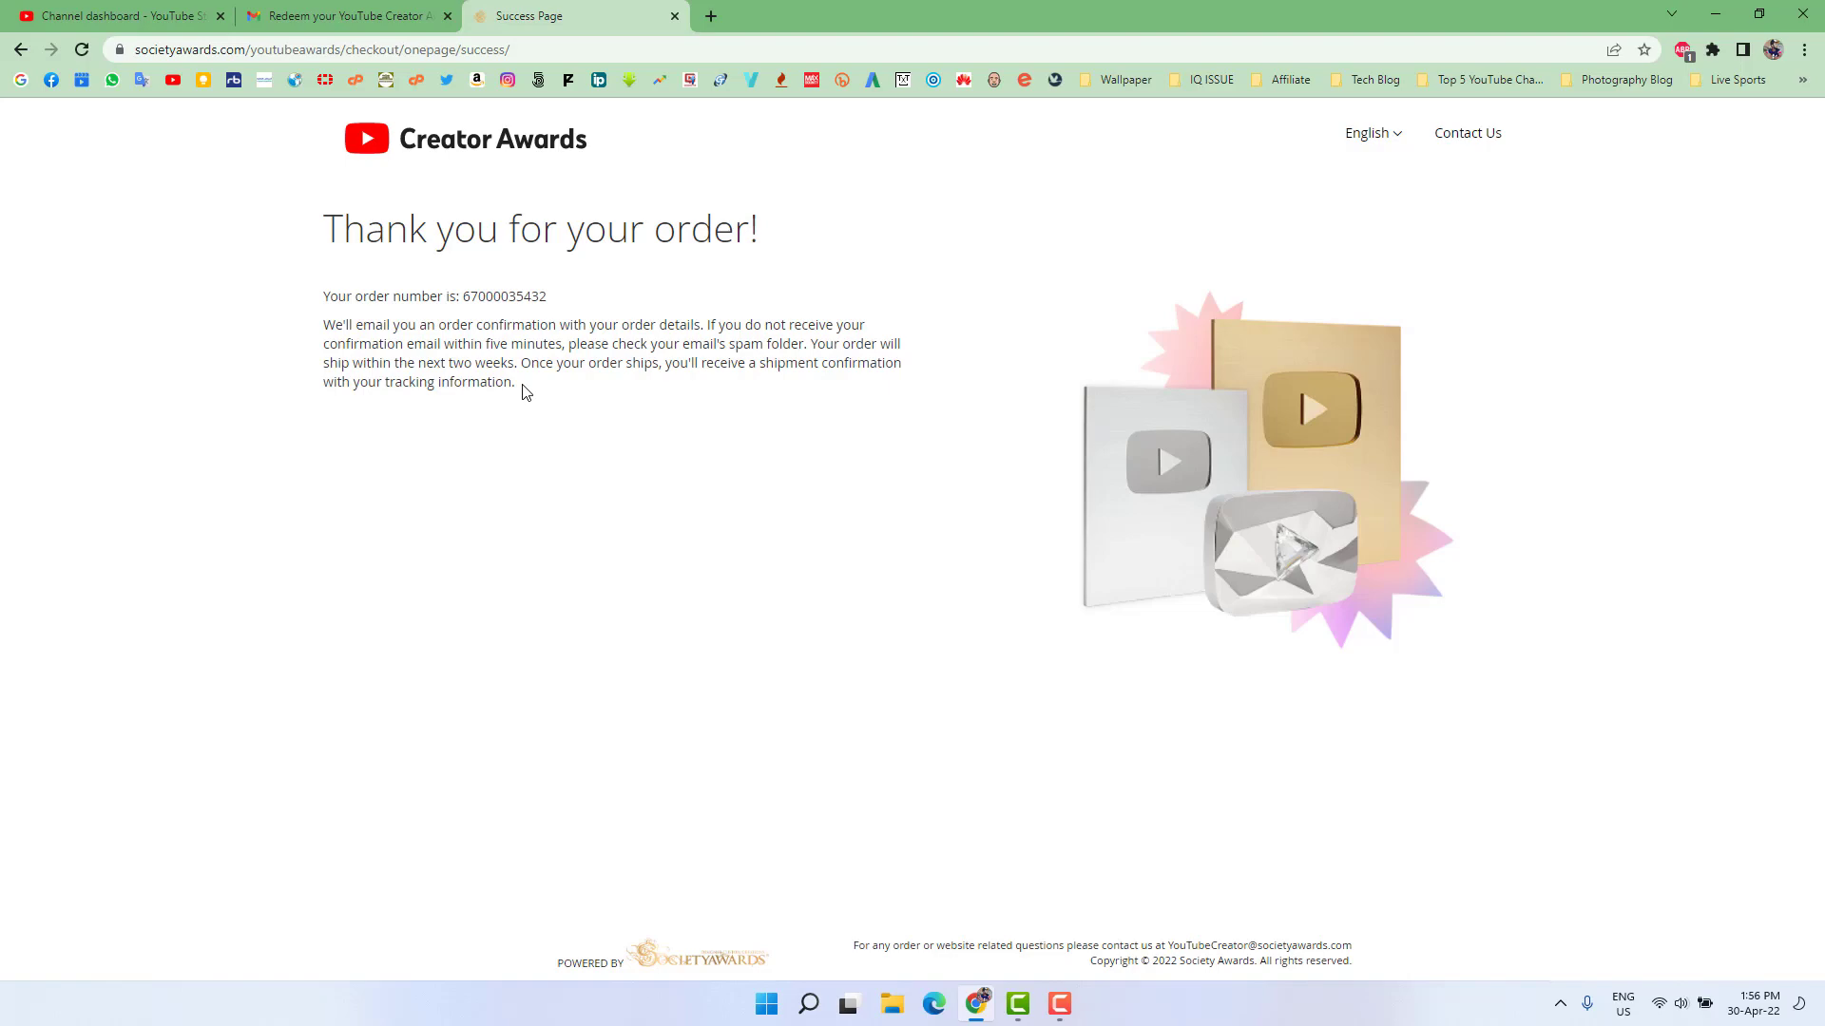
click(295, 15)
click(134, 248)
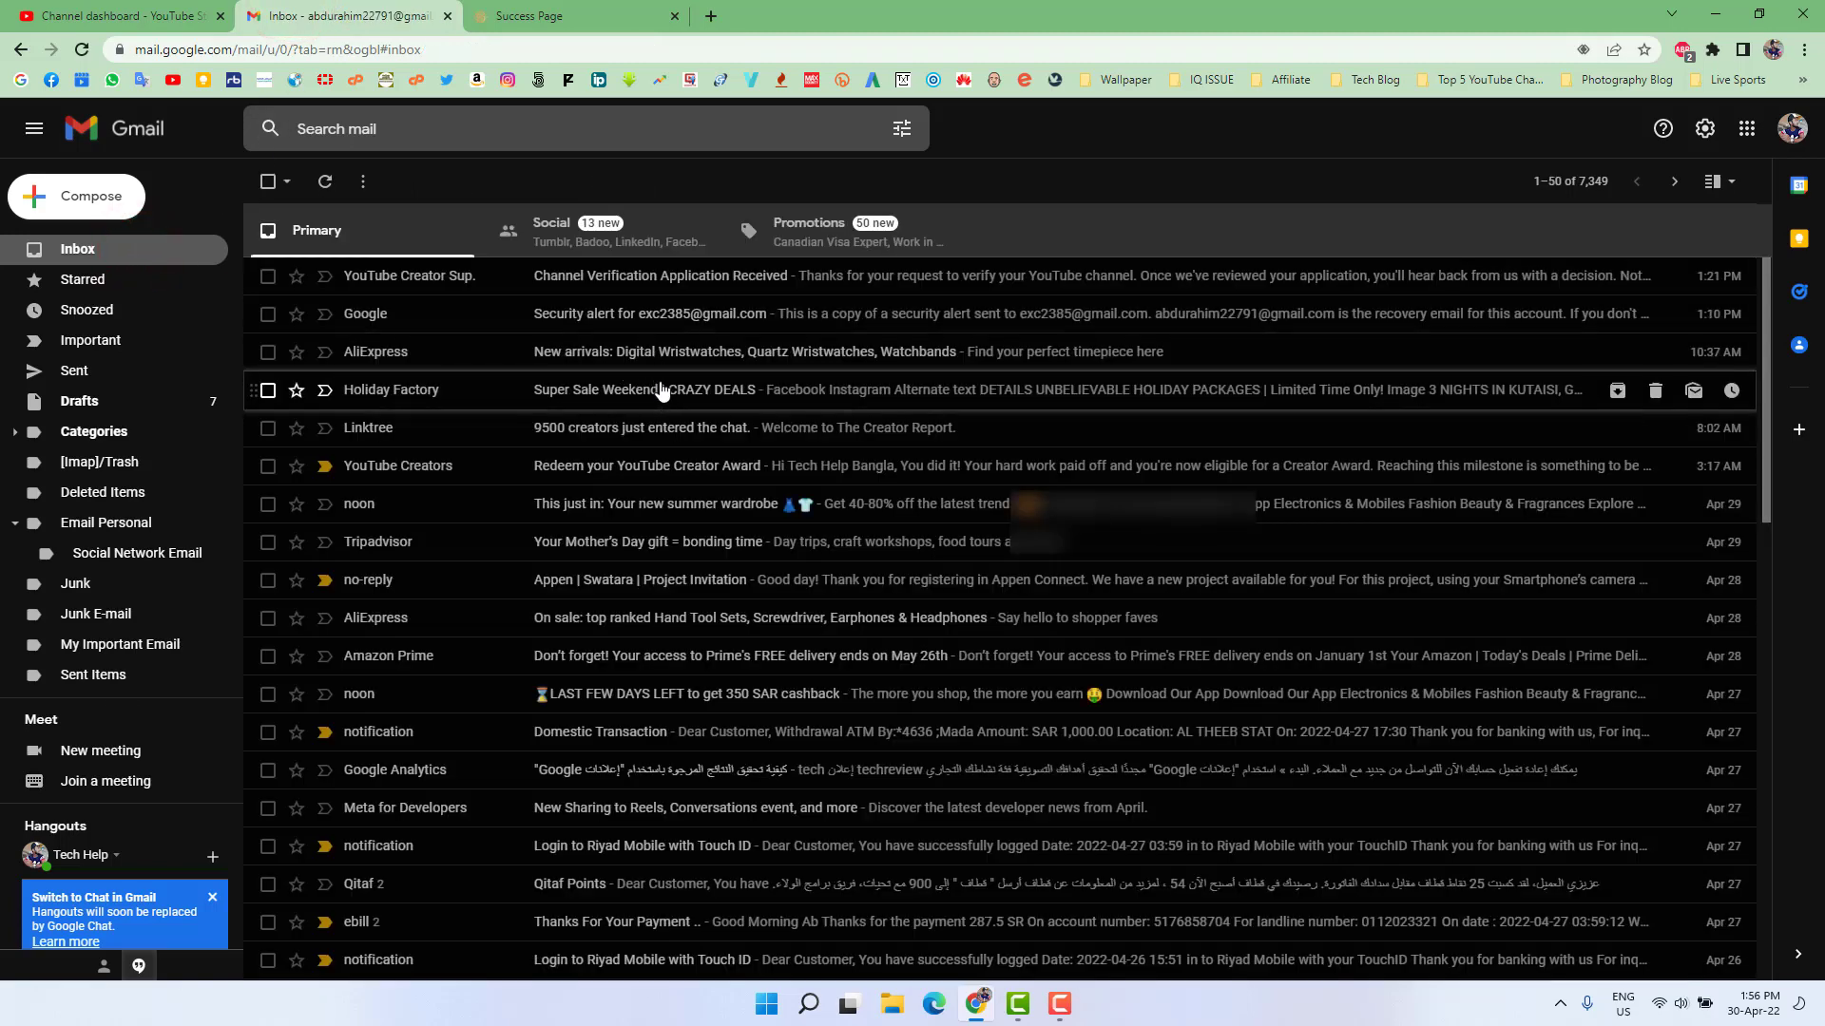
click(608, 16)
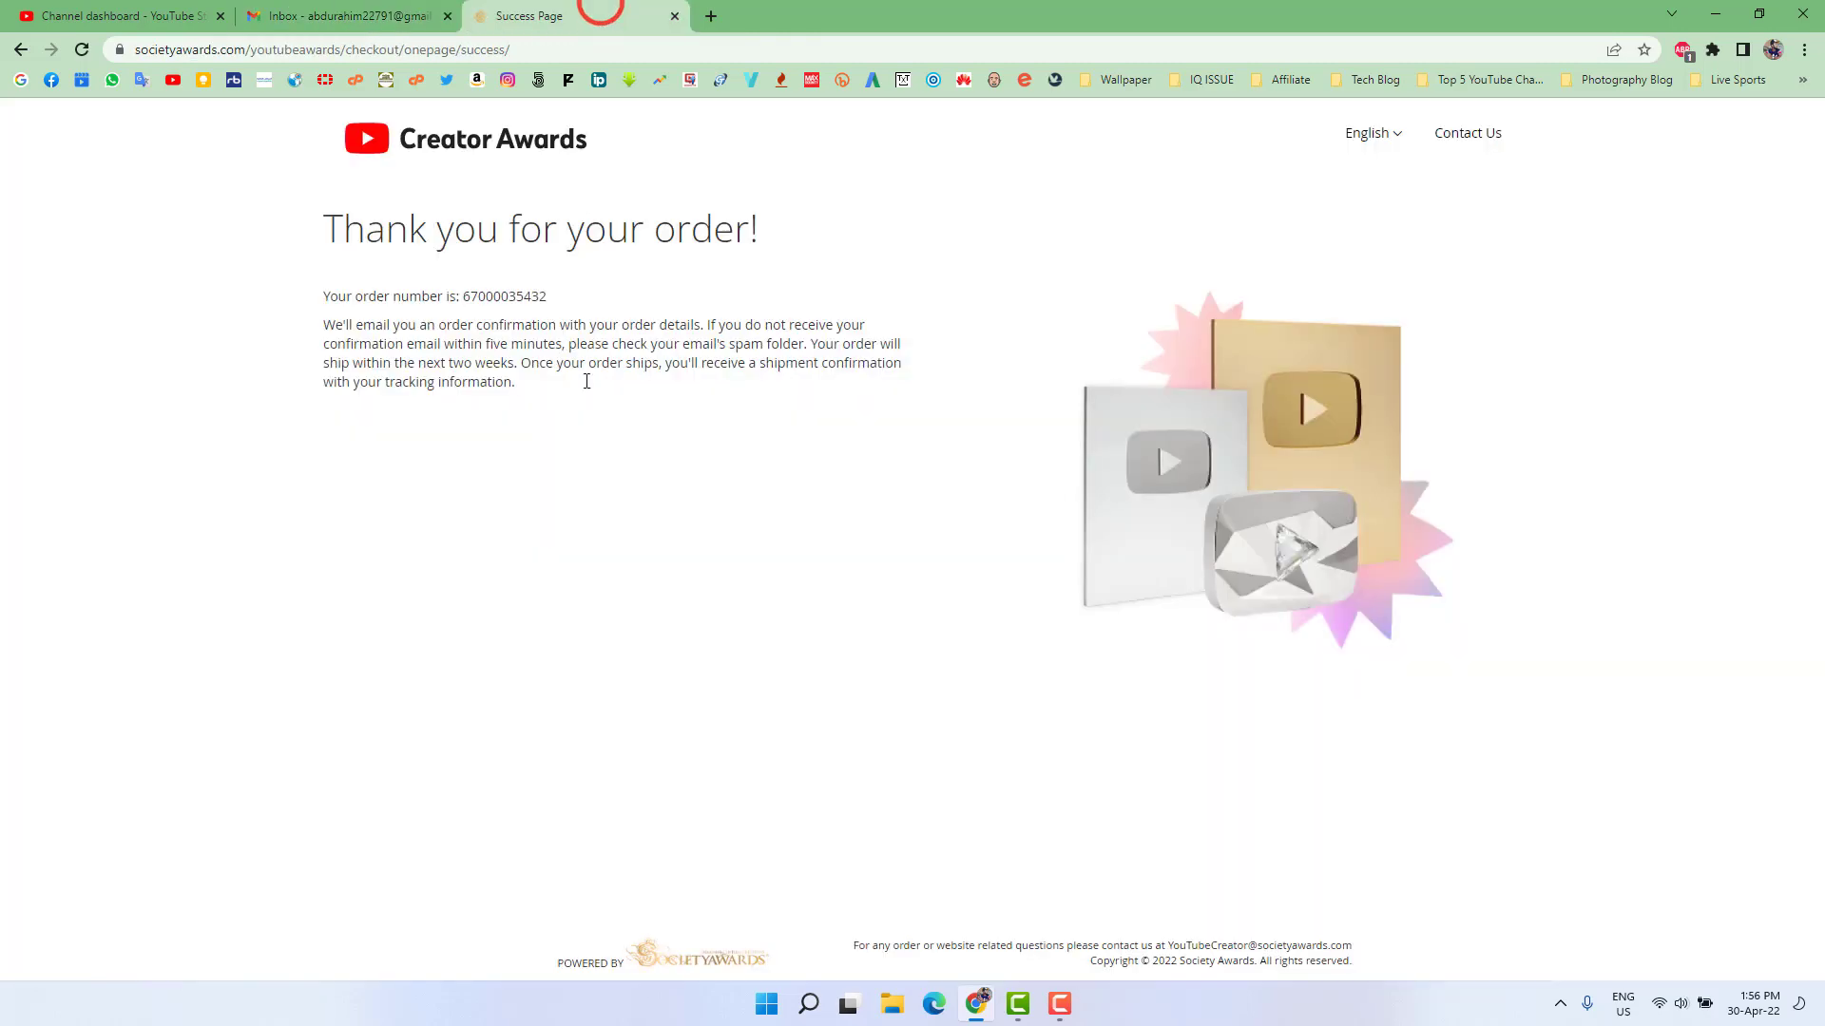